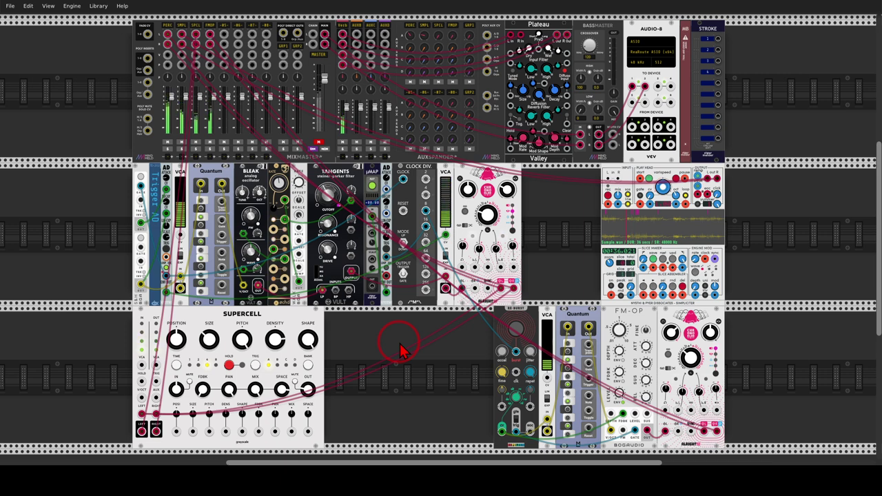
# - Unmute the master channel of the MixMaster mixer
pyautogui.click(319, 145)
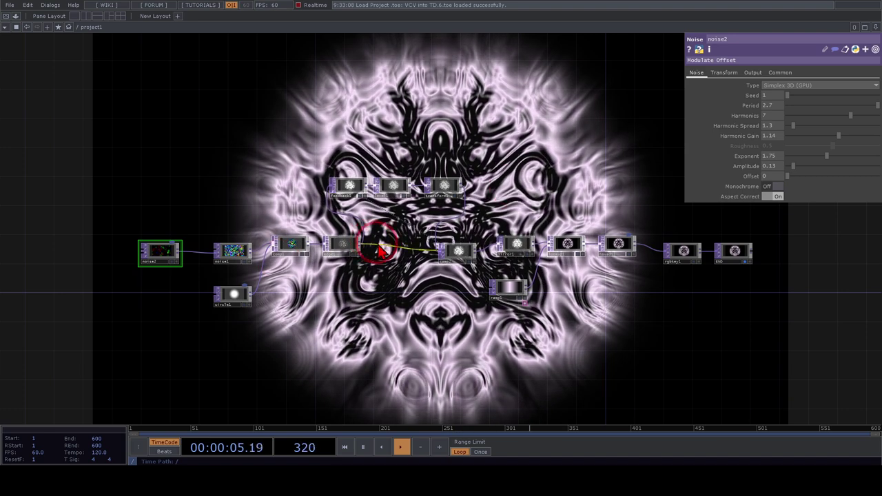
# - Switch to TouchDesigner and examine the Offset parameter of noise2 and the Softness Offset parameter of circle1
pyautogui.moveTo(824, 54)
pyautogui.mouseDown()
pyautogui.moveTo(845, 52)
pyautogui.moveTo(759, 52)
pyautogui.moveTo(770, 72)
pyautogui.mouseUp()
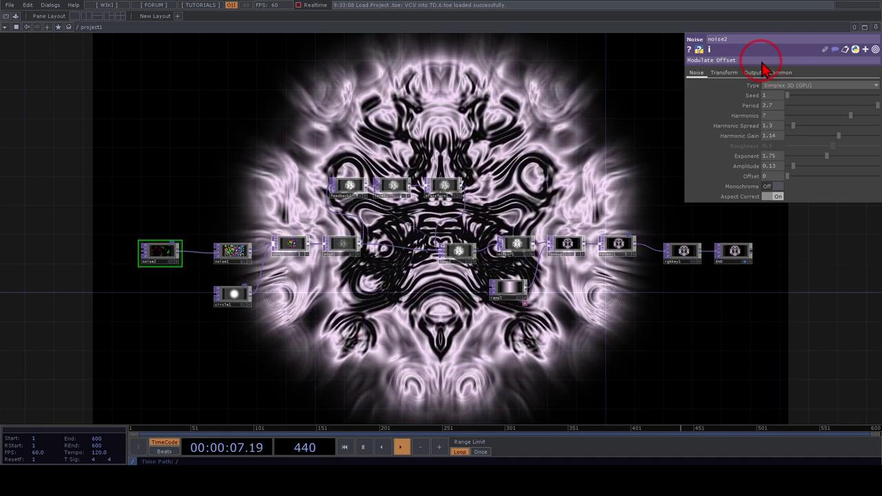
pyautogui.moveTo(789, 178)
pyautogui.mouseDown()
pyautogui.moveTo(815, 186)
pyautogui.moveTo(775, 187)
pyautogui.mouseUp()
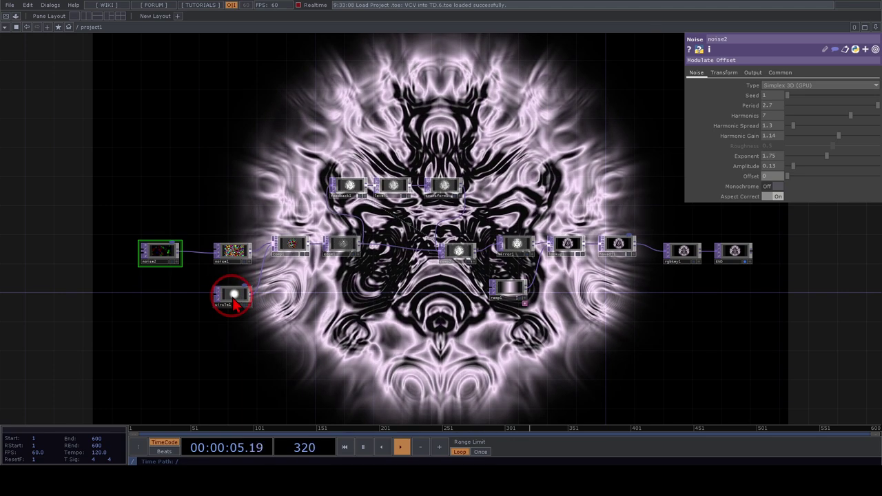
pyautogui.click(231, 295)
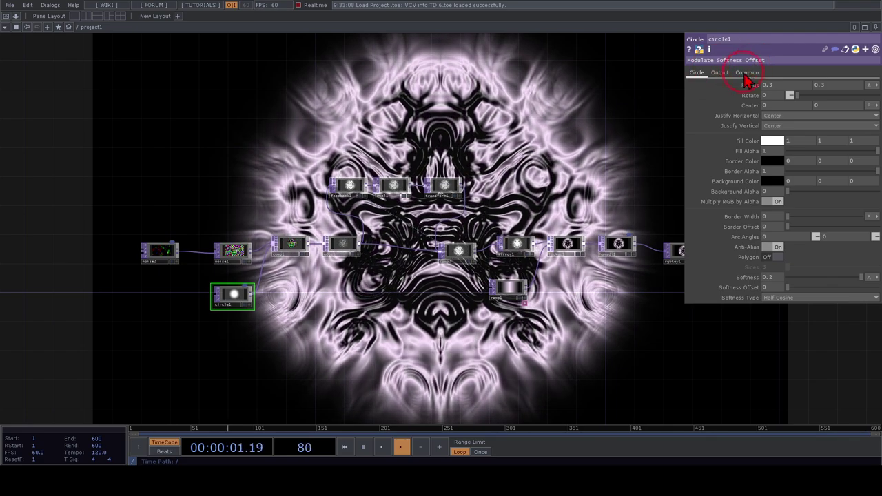
pyautogui.moveTo(788, 292); pyautogui.dragTo(584, 322)
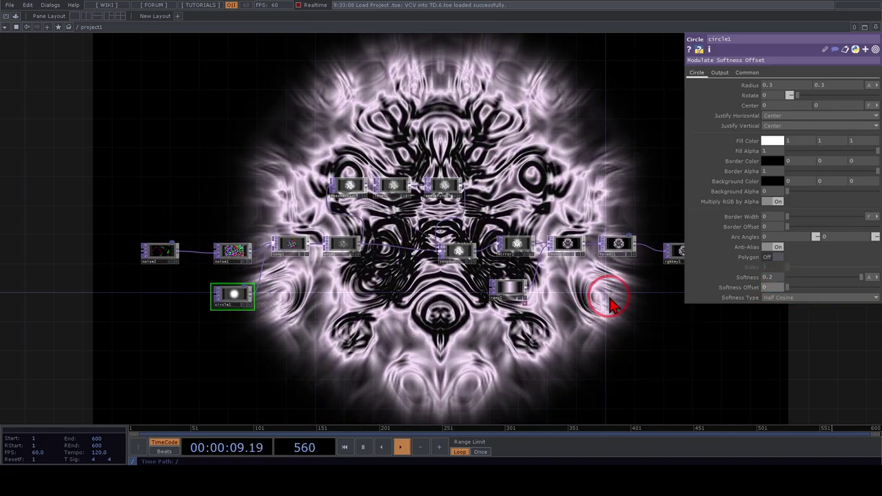
# - Set the Hue Offset of the hsvadj1 operator to 11
pyautogui.scroll(5, 611, 296)
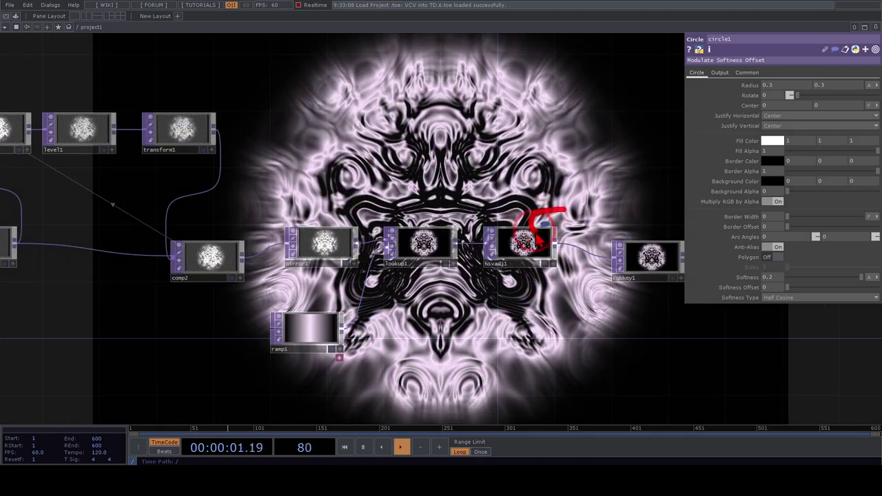
pyautogui.click(521, 241)
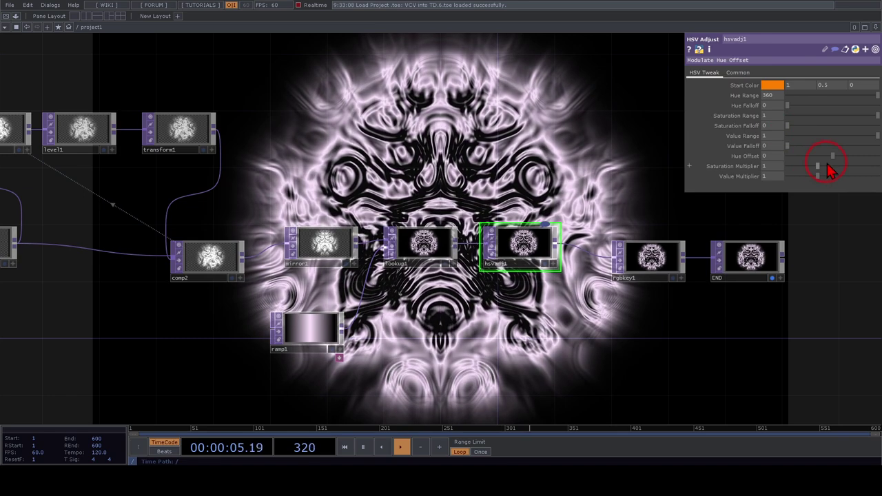
pyautogui.moveTo(833, 160)
pyautogui.mouseDown()
pyautogui.moveTo(813, 160)
pyautogui.moveTo(846, 162)
pyautogui.moveTo(827, 163)
pyautogui.moveTo(837, 162)
pyautogui.mouseUp()
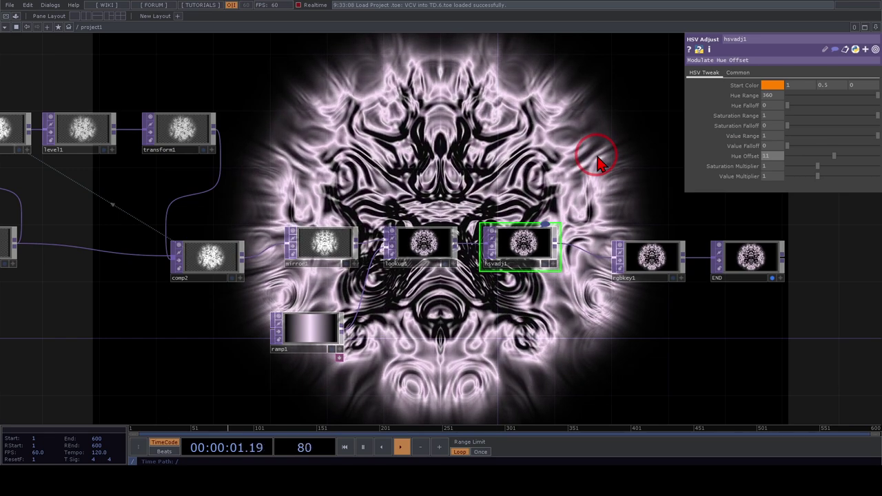
# - Switch to VCV Rack, search the module library for "osc", and add the trowaSoft cvOSCcv module in the empty row above the mixer
pyautogui.click(547, 469)
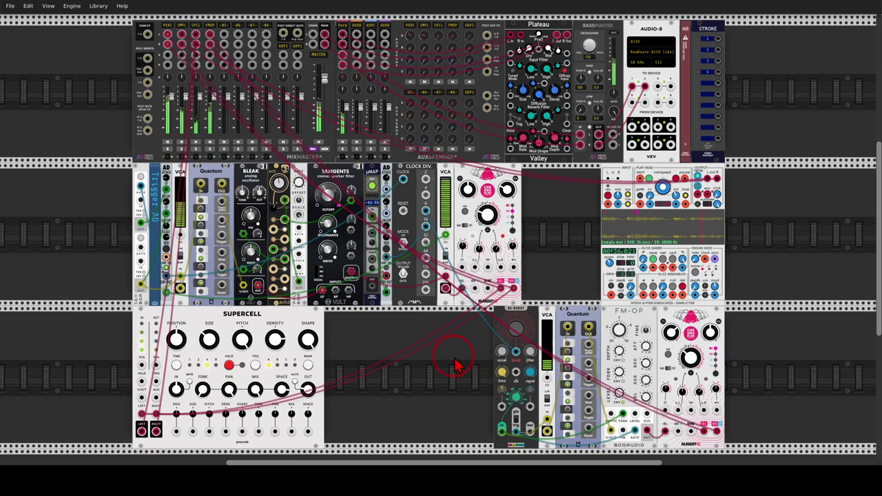
pyautogui.moveTo(444, 335); pyautogui.dragTo(517, 446, button='middle')
pyautogui.scroll(3, 413, 138)
pyautogui.rightClick(413, 141)
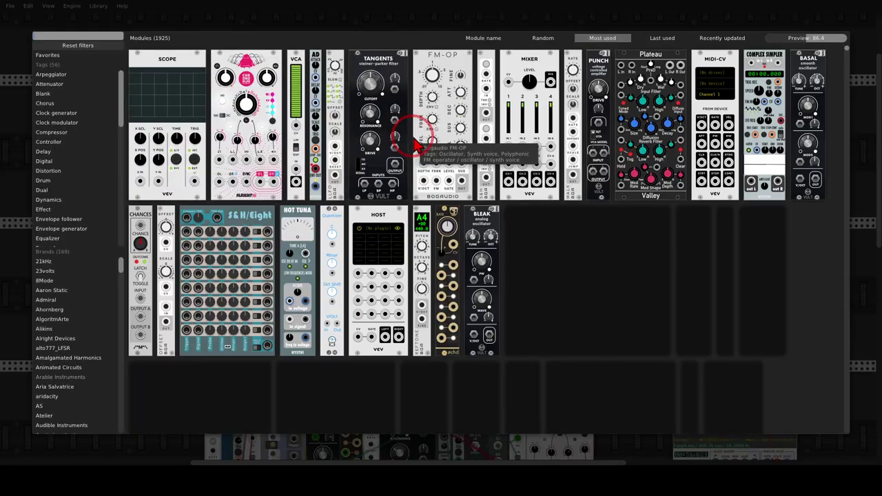
pyautogui.write('osc')
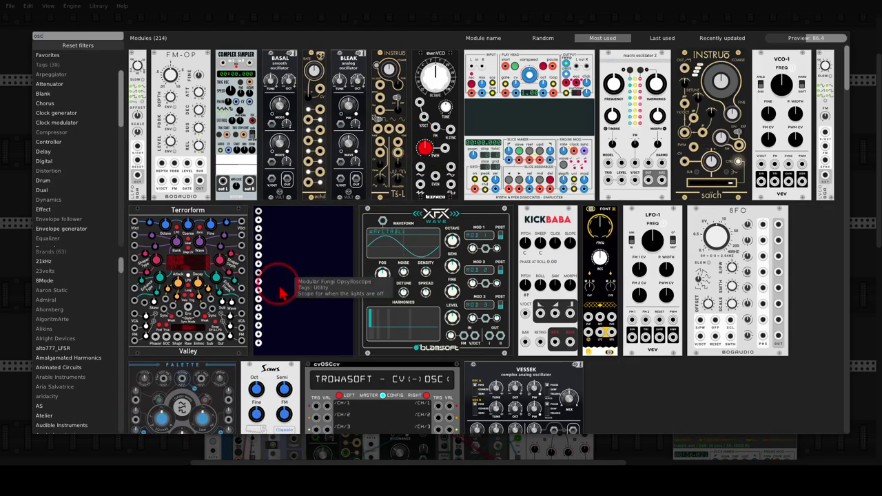
pyautogui.click(347, 381)
pyautogui.keyDown('ctrl'); pyautogui.scroll(4, 315, 167); pyautogui.keyUp('ctrl')
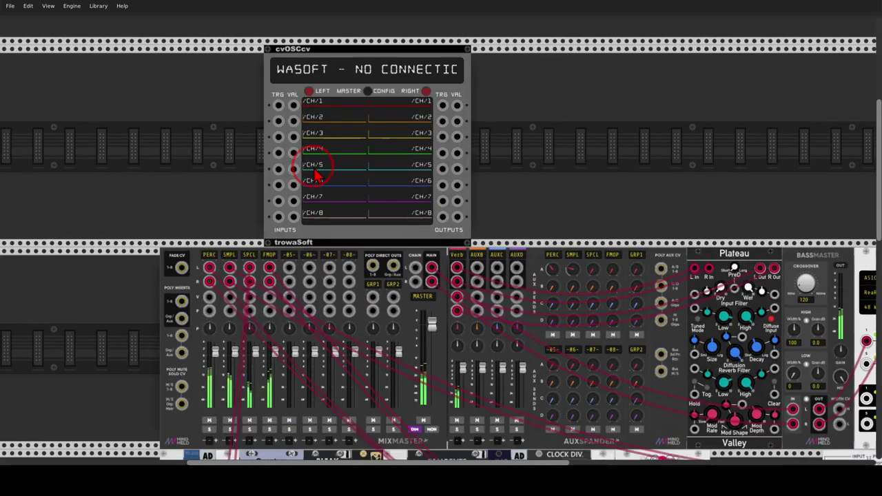
pyautogui.hscroll(-2, 276, 165)
pyautogui.scroll(2, 278, 166)
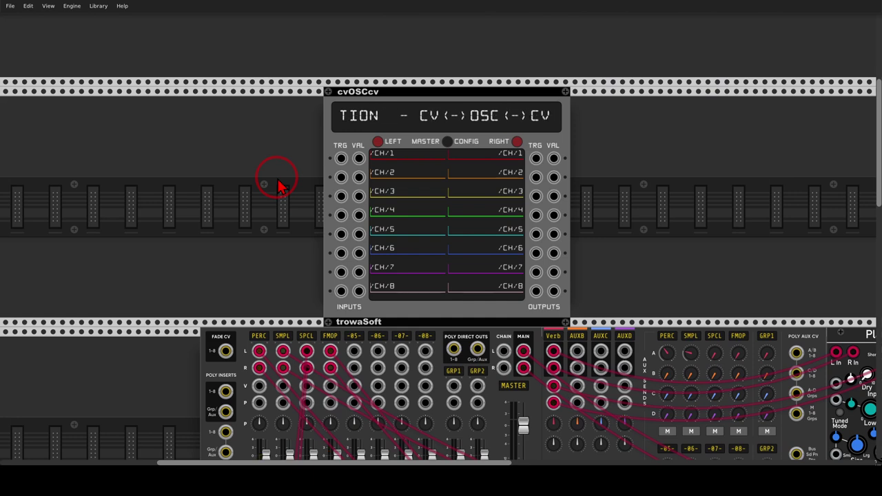
# - Filter the module library by trowaSoft to view its other OSC modules, and reset the filters before closing it
pyautogui.rightClick(279, 186)
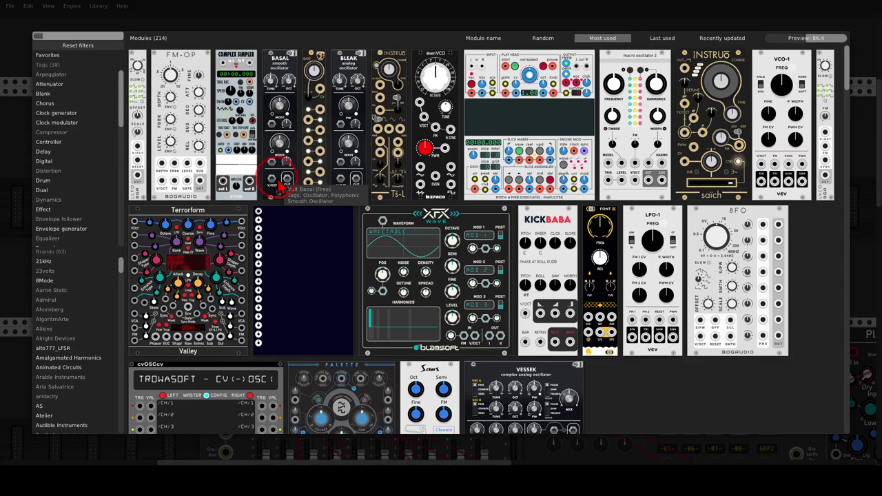
pyautogui.scroll(-3, 276, 238)
pyautogui.rightClick(225, 318)
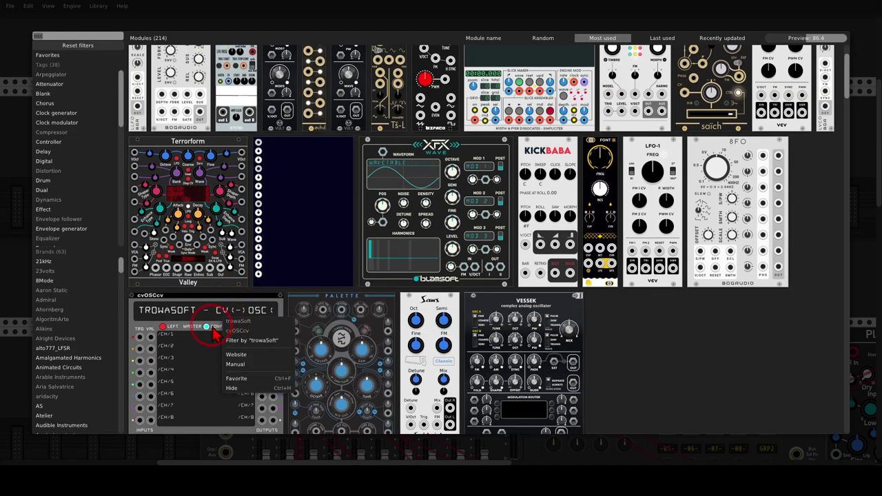
pyautogui.click(235, 341)
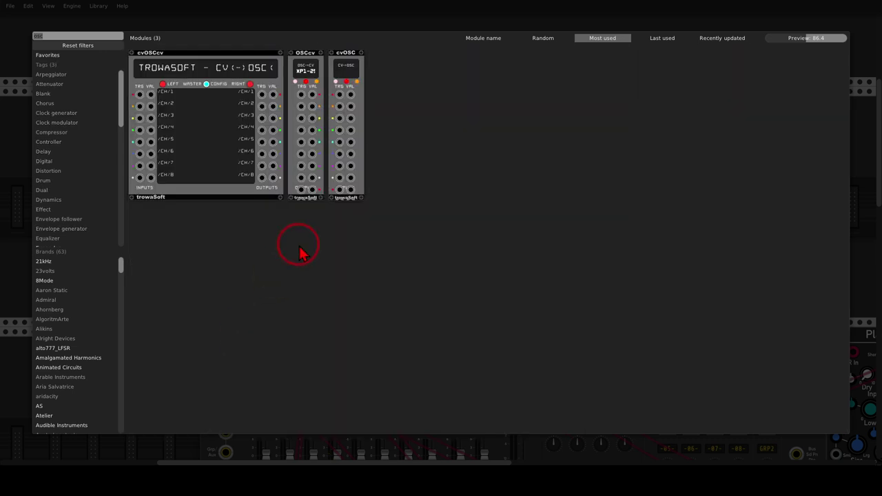
pyautogui.moveTo(372, 32)
pyautogui.mouseDown()
pyautogui.moveTo(266, 51)
pyautogui.moveTo(420, 138)
pyautogui.moveTo(383, 31)
pyautogui.mouseUp()
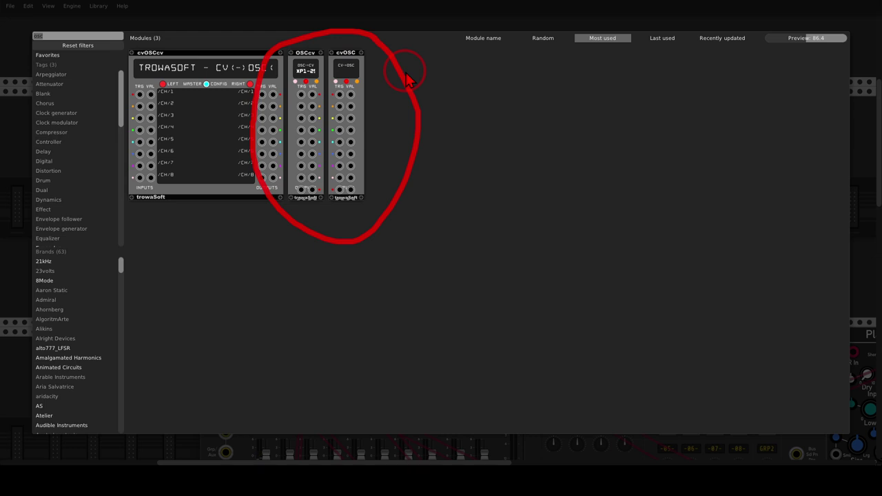
pyautogui.click(103, 48)
pyautogui.click(226, 24)
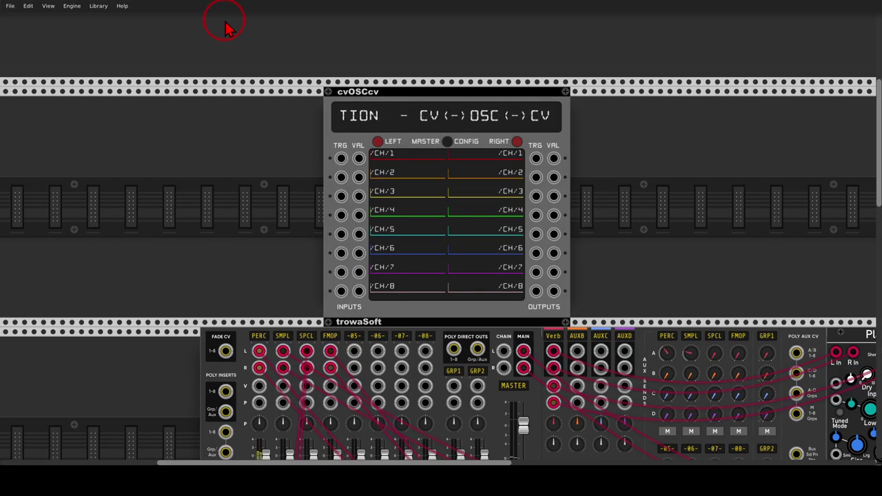
# - Show the cvOSCcv module's configuration and enable its OSC connection
pyautogui.click(447, 141)
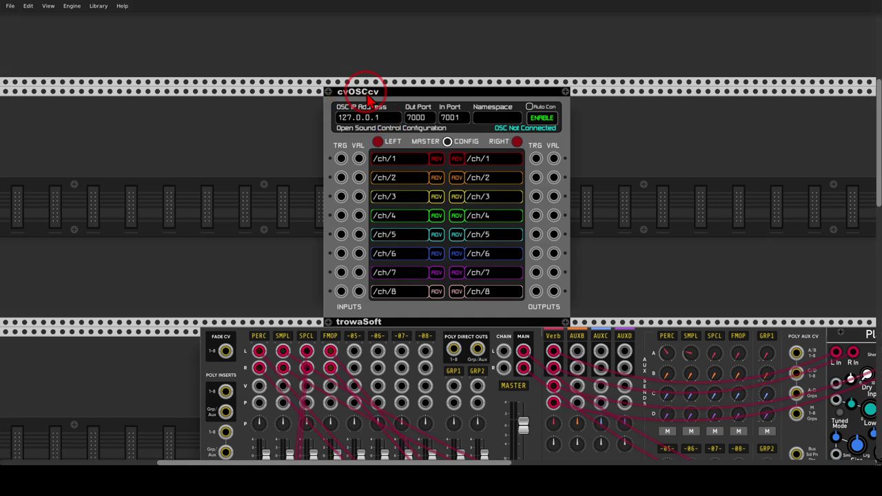
pyautogui.click(541, 120)
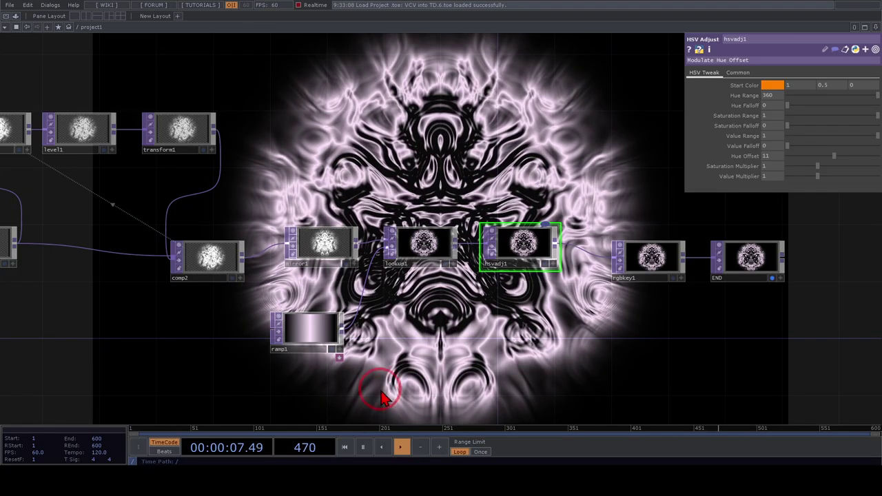
# - Switch to TouchDesigner, search the CHOP operators for "osc", and place an OSC In operator above noise2
pyautogui.moveTo(361, 225); pyautogui.dragTo(714, 256)
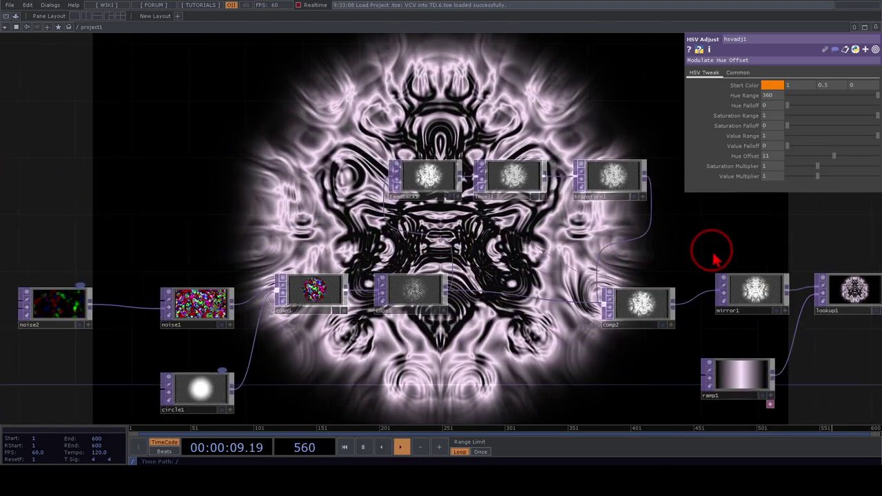
pyautogui.moveTo(277, 148); pyautogui.dragTo(521, 169)
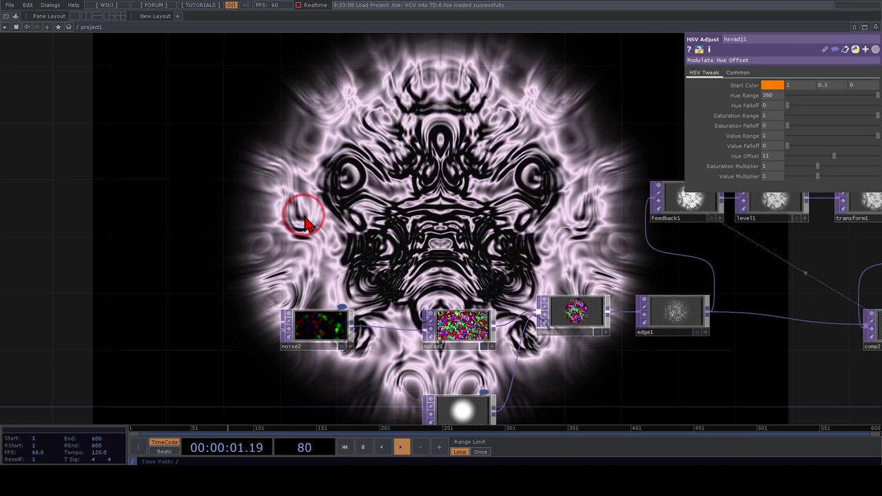
pyautogui.doubleClick(304, 217)
pyautogui.click(213, 104)
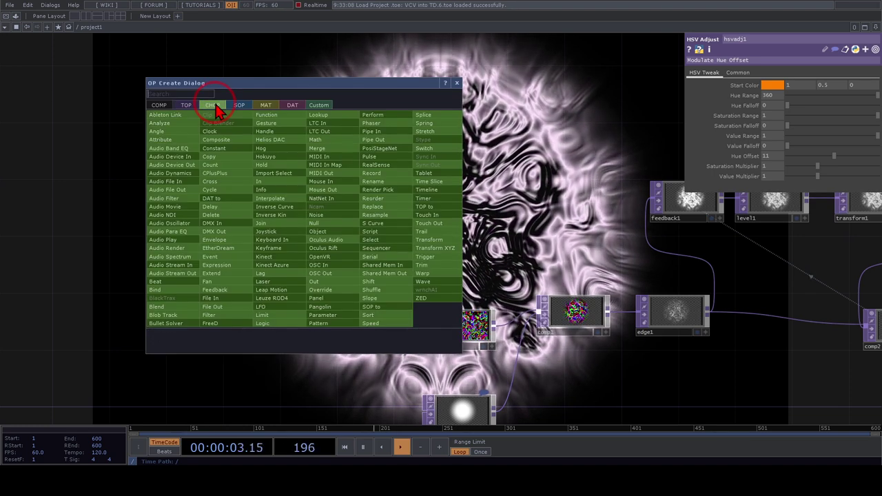
pyautogui.write('osc')
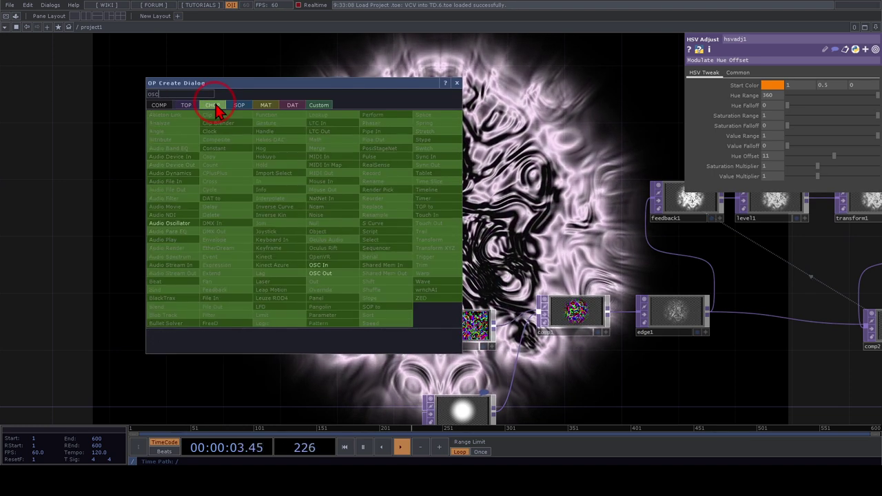
pyautogui.click(337, 266)
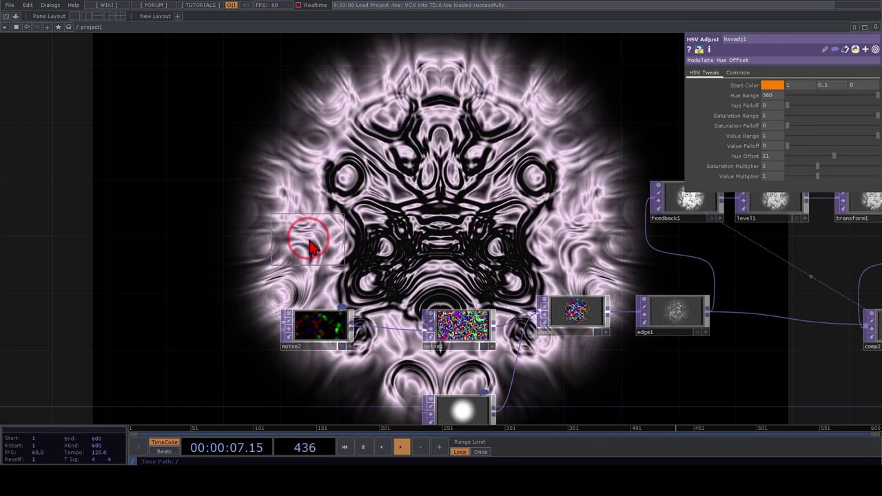
pyautogui.click(311, 246)
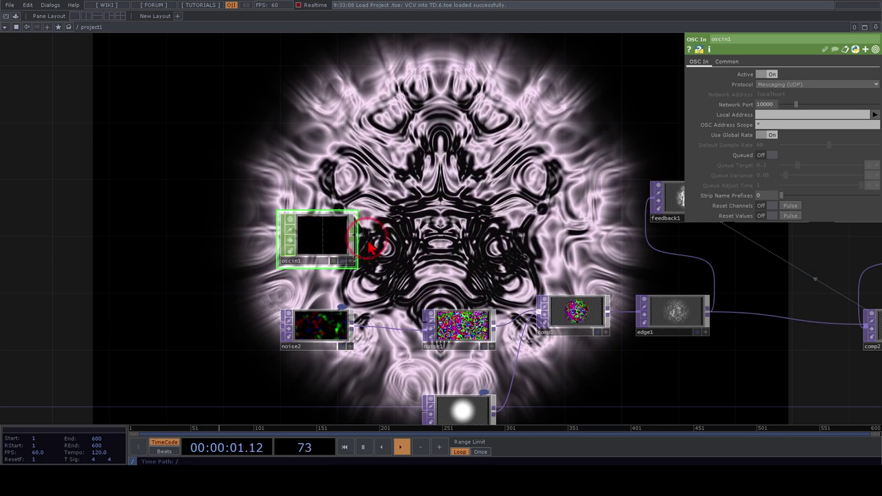
# - Set the Network Port of the OSC In operator to 7000
pyautogui.click(765, 104)
pyautogui.write('7000')
pyautogui.press('Return')
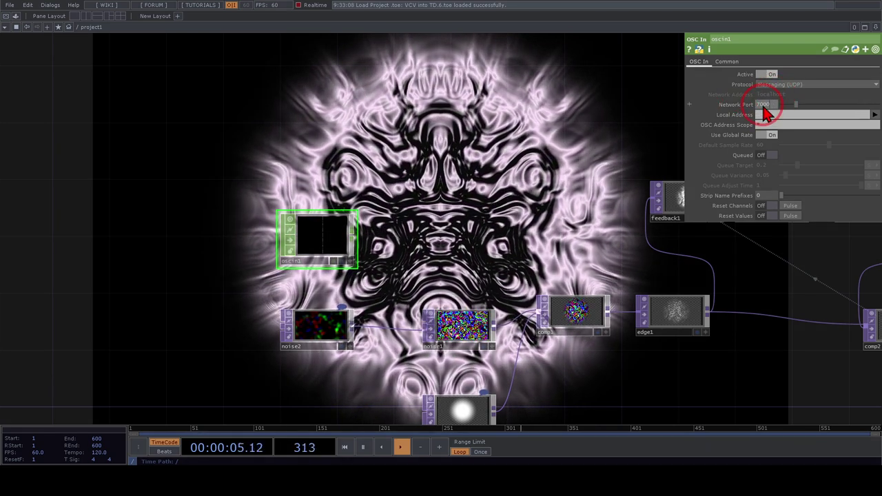
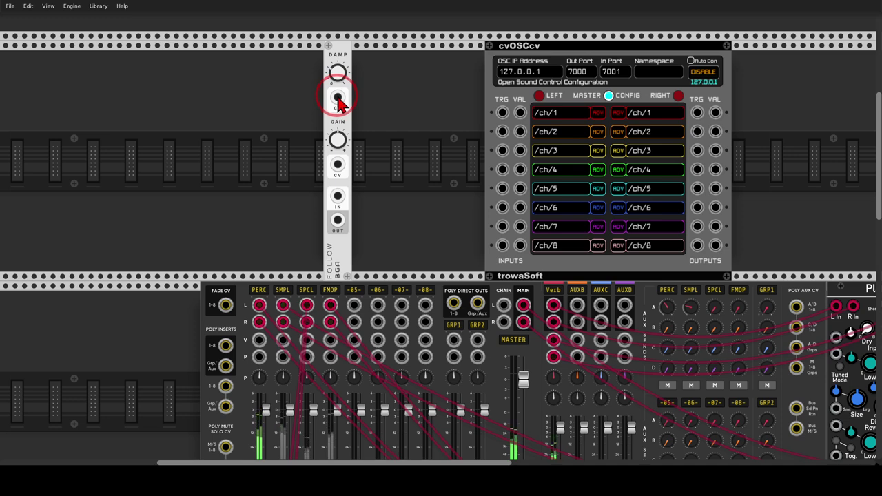
# - In VCV Rack, trace the Bleak percussion voice and patch its signal from the VCA beside the Chronoblob into the Follow module's IN
pyautogui.scroll(-3, 405, 177)
pyautogui.scroll(-7, 405, 177)
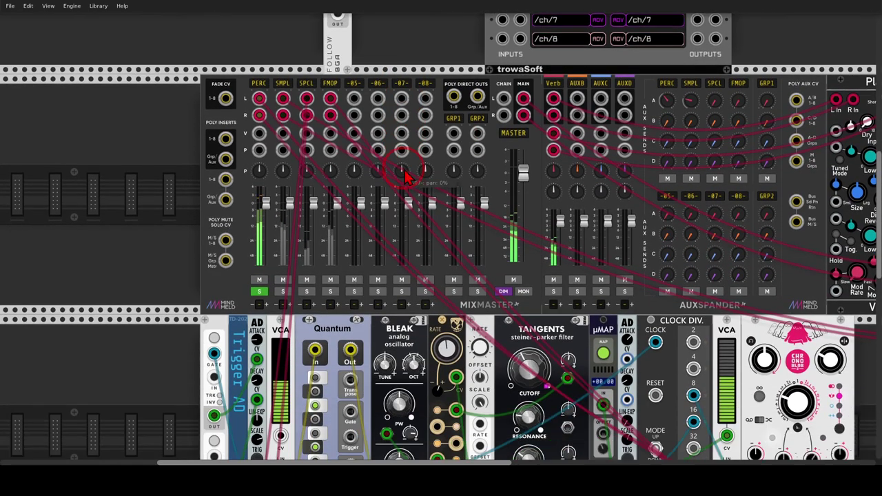
pyautogui.scroll(-2, 407, 180)
pyautogui.keyDown('shift'); pyautogui.hscroll(4, 410, 186); pyautogui.keyUp('shift')
pyautogui.scroll(-1, 410, 186)
pyautogui.keyDown('shift'); pyautogui.hscroll(1, 410, 186); pyautogui.keyUp('shift')
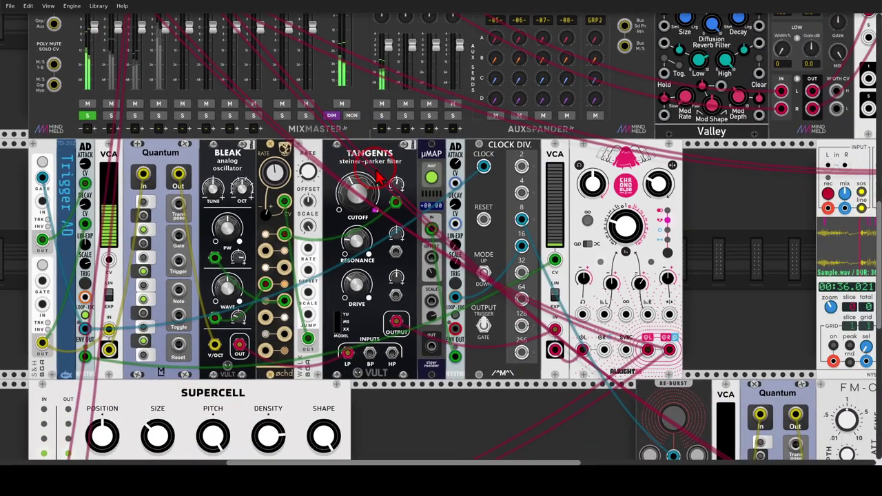
pyautogui.moveTo(206, 159)
pyautogui.mouseDown()
pyautogui.moveTo(256, 178)
pyautogui.moveTo(247, 145)
pyautogui.mouseUp()
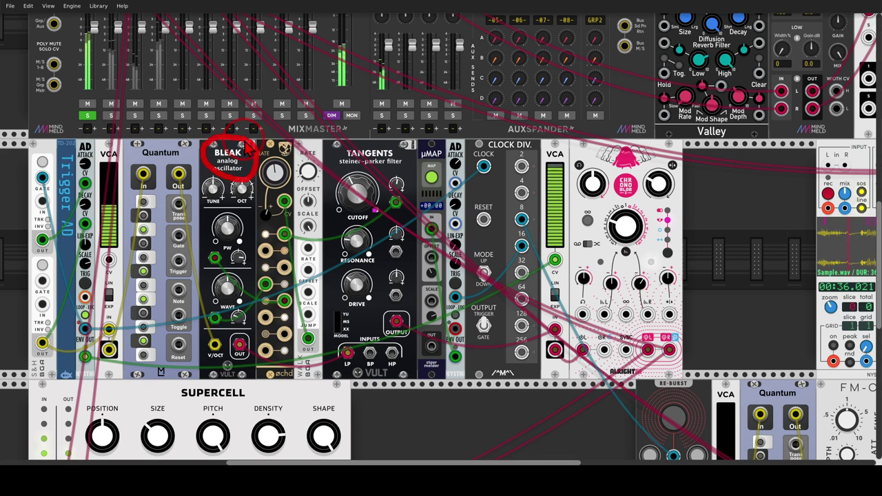
pyautogui.moveTo(628, 140)
pyautogui.mouseDown()
pyautogui.moveTo(598, 163)
pyautogui.moveTo(640, 155)
pyautogui.moveTo(620, 240)
pyautogui.moveTo(661, 146)
pyautogui.moveTo(645, 156)
pyautogui.mouseUp()
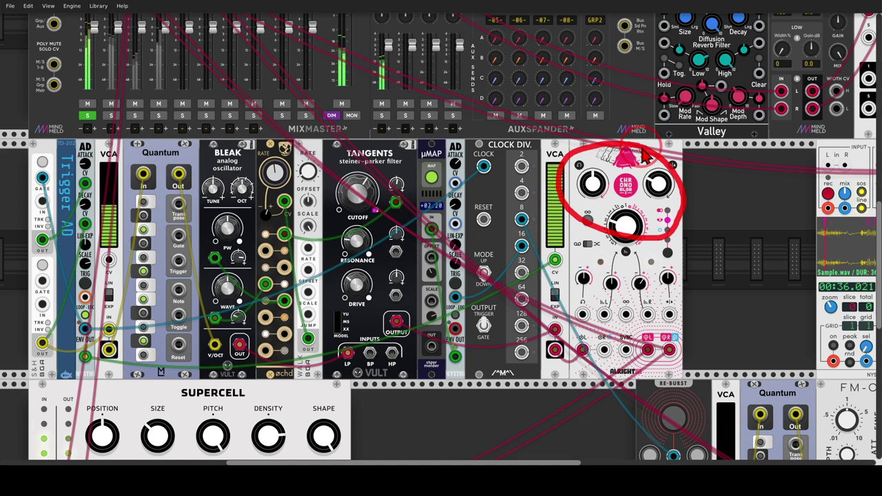
pyautogui.hotkey('shift', 'F9')
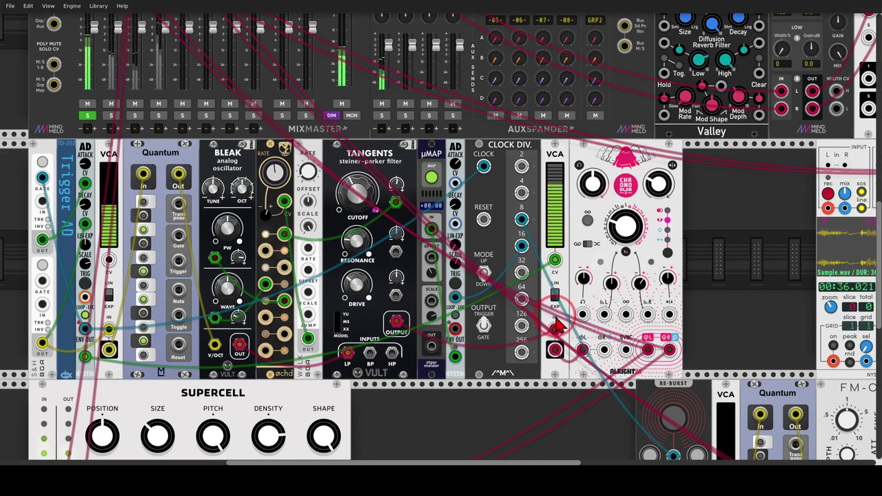
pyautogui.moveTo(561, 338)
pyautogui.mouseDown()
pyautogui.moveTo(549, 370)
pyautogui.moveTo(564, 339)
pyautogui.moveTo(256, 2)
pyautogui.moveTo(172, 153)
pyautogui.mouseUp()
pyautogui.moveTo(321, 135); pyautogui.dragTo(424, 179, button='middle')
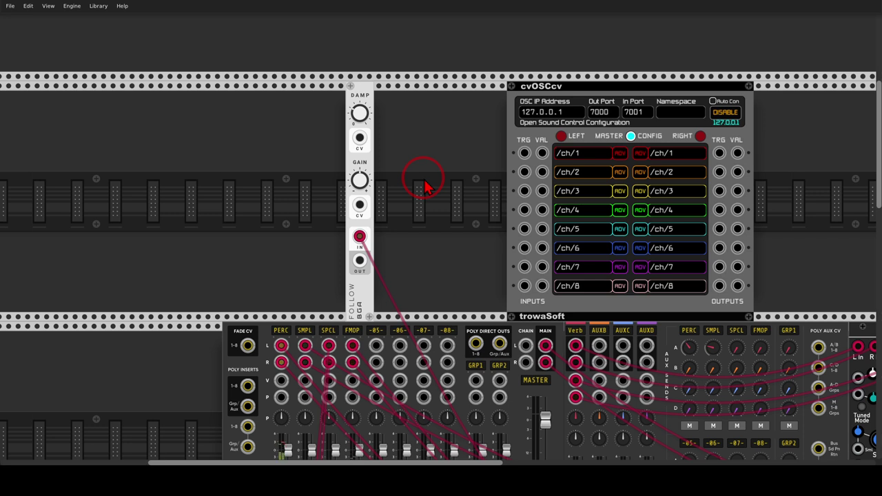
# - Search the module library for "scop" and place a VCV Scope directly to the left of the Follow module
pyautogui.rightClick(292, 187)
pyautogui.write('scop')
pyautogui.moveTo(177, 88); pyautogui.dragTo(285, 168)
# - Patch the Follow module's OUT to the Scope's X IN and adjust the Scope's TIME knob
pyautogui.moveTo(240, 293); pyautogui.dragTo(359, 260)
pyautogui.moveTo(296, 221)
pyautogui.mouseDown()
pyautogui.moveTo(441, 235)
pyautogui.moveTo(308, 227)
pyautogui.mouseUp()
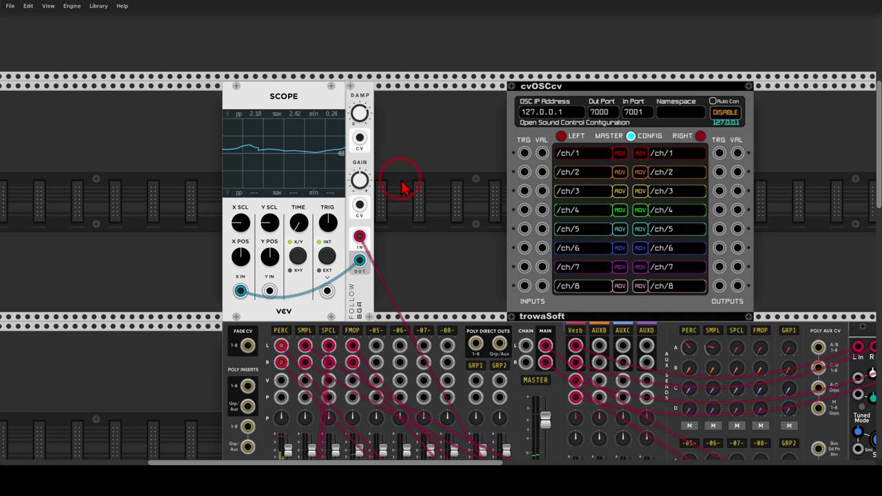
# - Try a higher GAIN on the Follow module and return it to 0 dB
pyautogui.moveTo(361, 180); pyautogui.dragTo(360, 163)
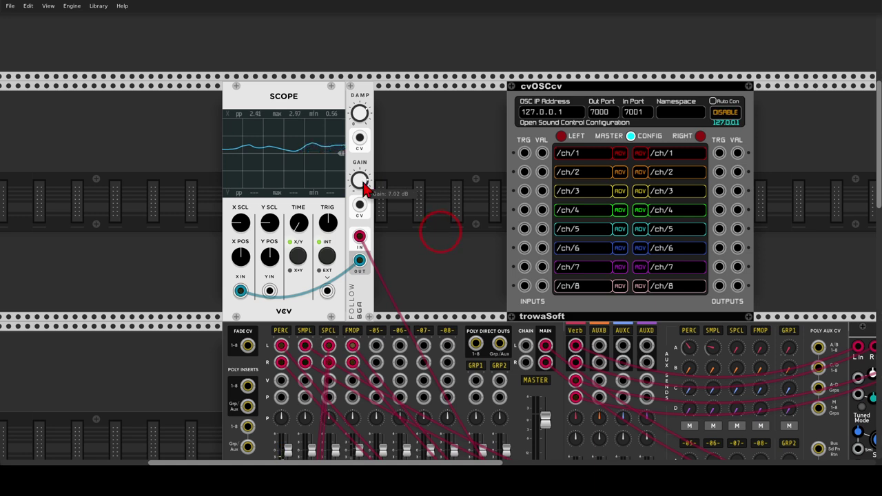
pyautogui.moveTo(364, 182); pyautogui.dragTo(363, 193)
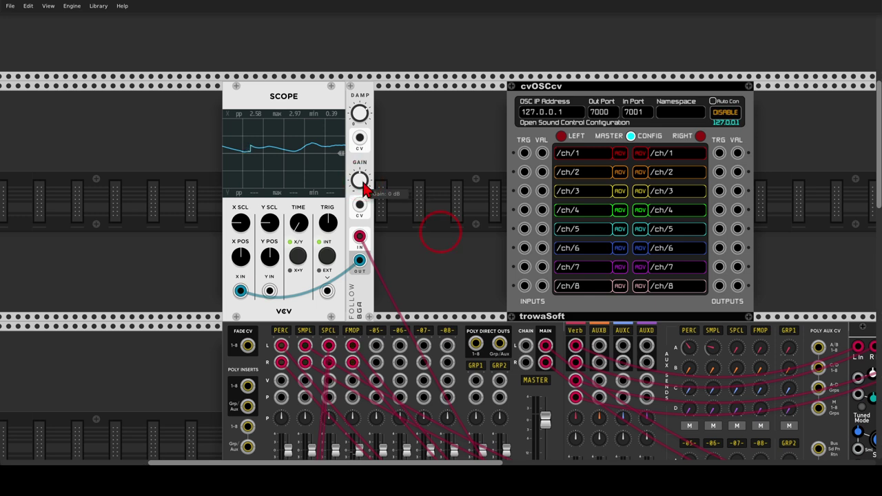
# - Search the module library for "tang" and place the Vult Tangents filter directly to the right of the Follow module
pyautogui.rightClick(402, 200)
pyautogui.write('tang')
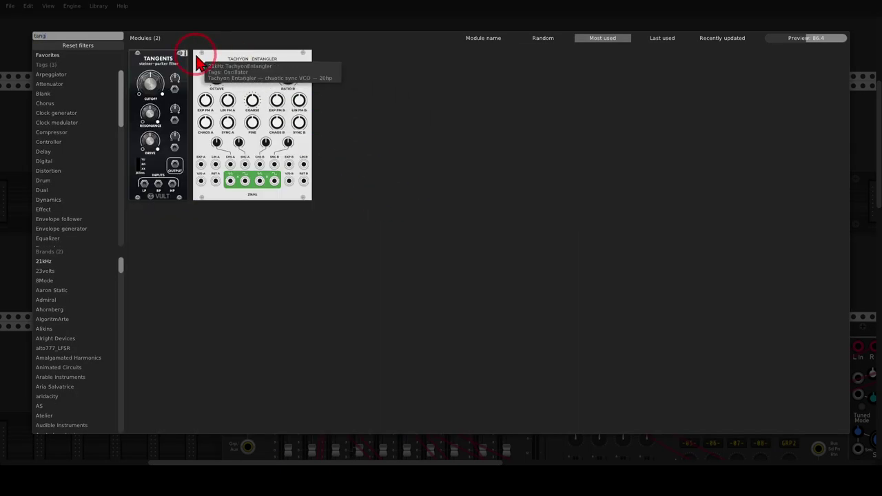
pyautogui.moveTo(184, 59); pyautogui.dragTo(359, 112)
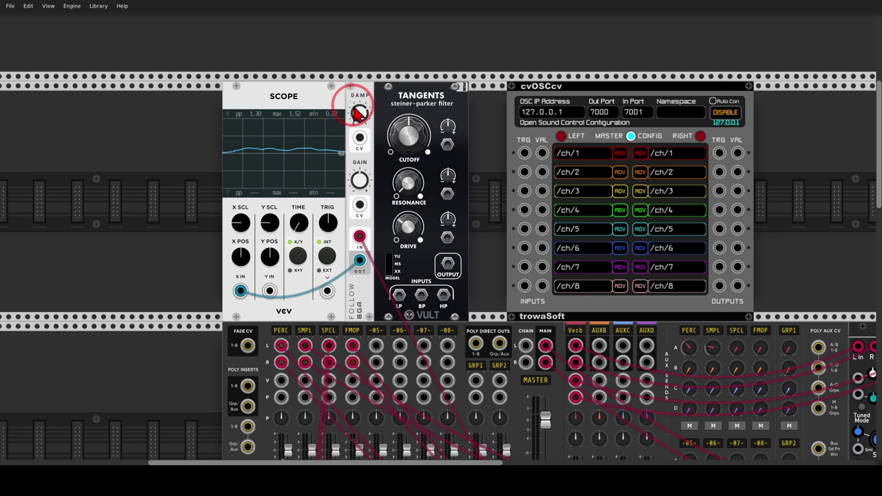
# - Reroute the percussion signal through the Tangents HP input, patch its OUTPUT into the Follow module's IN, and adjust the filter's CUTOFF
pyautogui.moveTo(359, 236)
pyautogui.mouseDown()
pyautogui.moveTo(454, 282)
pyautogui.moveTo(447, 263)
pyautogui.moveTo(359, 238)
pyautogui.mouseUp()
pyautogui.moveTo(403, 141); pyautogui.dragTo(403, 196)
pyautogui.moveTo(441, 231); pyautogui.dragTo(407, 145)
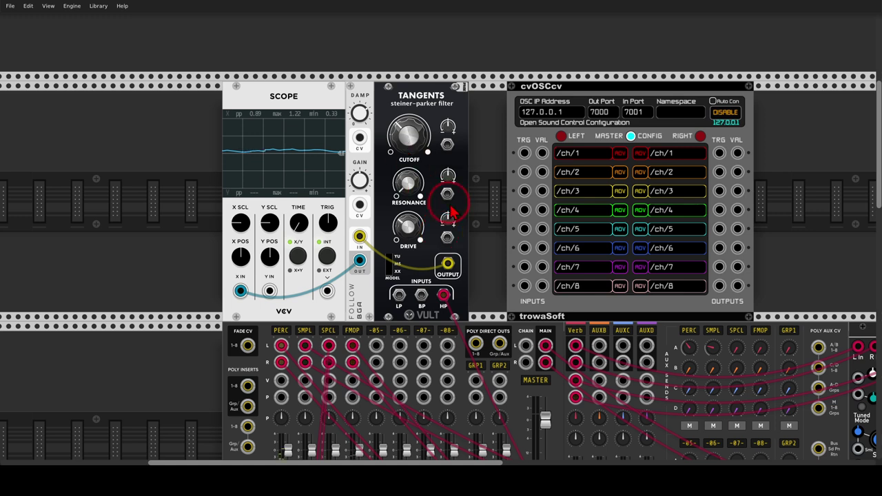
# - Patch the Follow module's OUT to the channel 1 VAL input of cvOSCcv and check the signal at the OSC In operator in TouchDesigner
pyautogui.moveTo(543, 152); pyautogui.dragTo(359, 261)
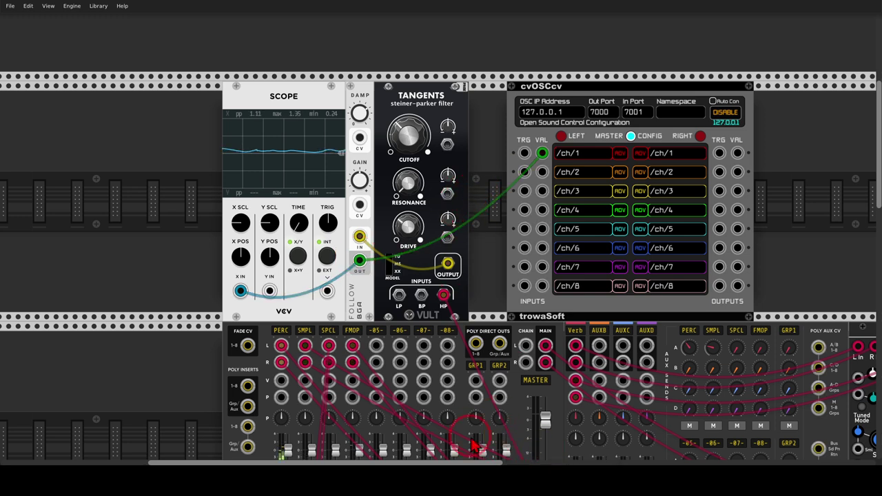
pyautogui.click(289, 481)
pyautogui.moveTo(351, 215)
pyautogui.mouseDown()
pyautogui.moveTo(233, 238)
pyautogui.moveTo(392, 227)
pyautogui.mouseUp()
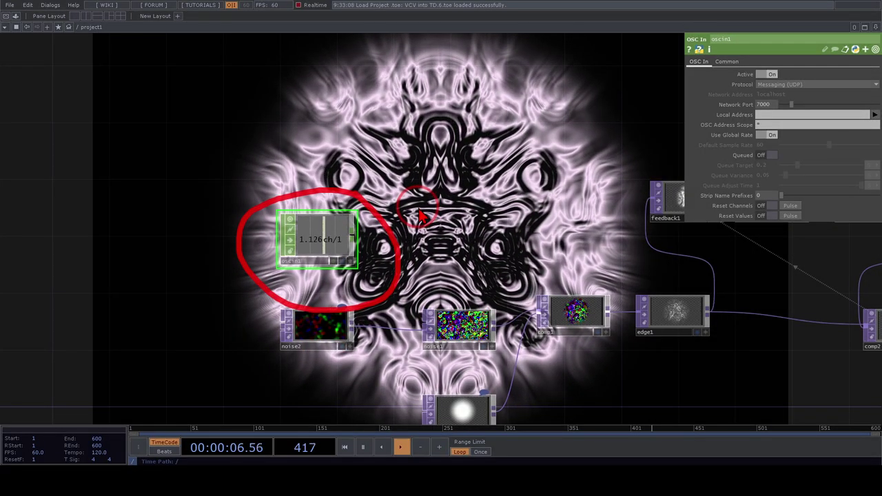
pyautogui.scroll(3, 372, 268)
pyautogui.scroll(1, 370, 269)
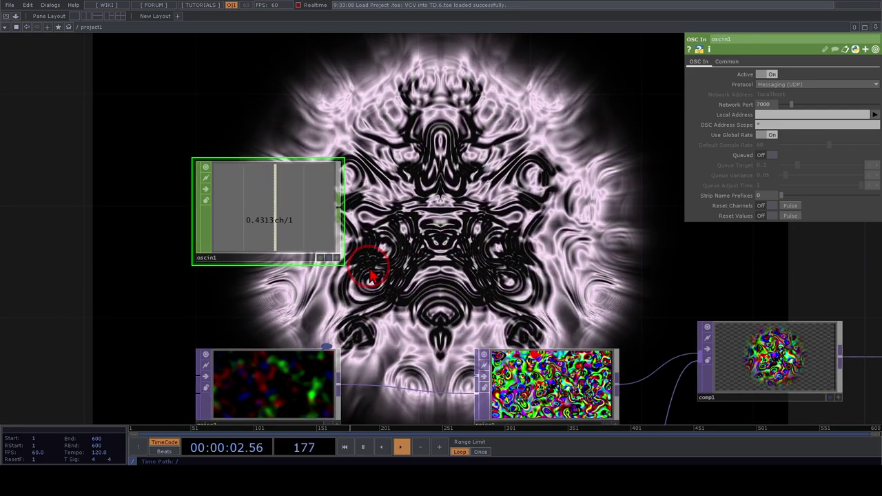
pyautogui.scroll(-4, 370, 270)
# - Add a Select CHOP connected to the output of the OSC In operator
pyautogui.moveTo(322, 239); pyautogui.dragTo(308, 83)
pyautogui.moveTo(390, 110); pyautogui.dragTo(387, 205)
pyautogui.scroll(3, 358, 153)
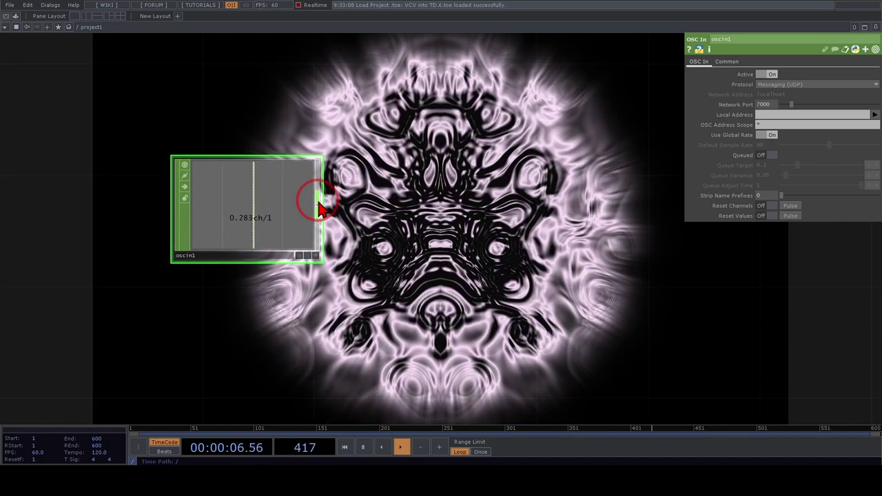
pyautogui.press('Tab')
pyautogui.write('sel')
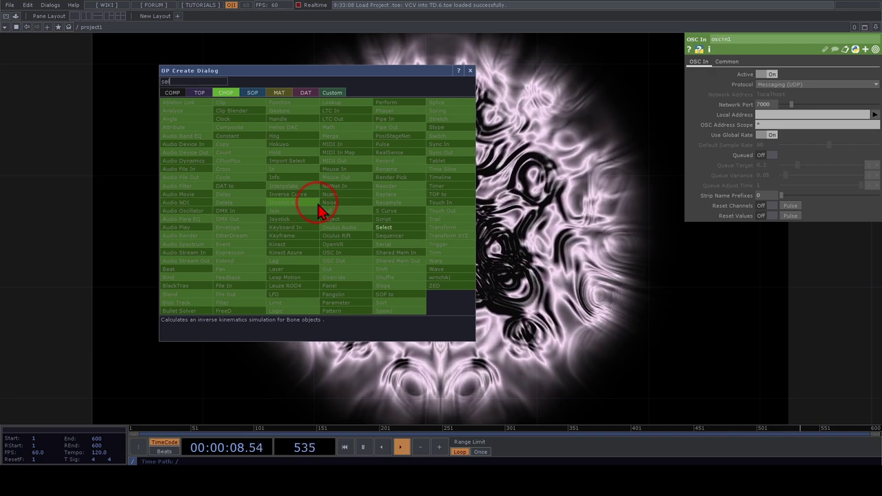
pyautogui.click(383, 228)
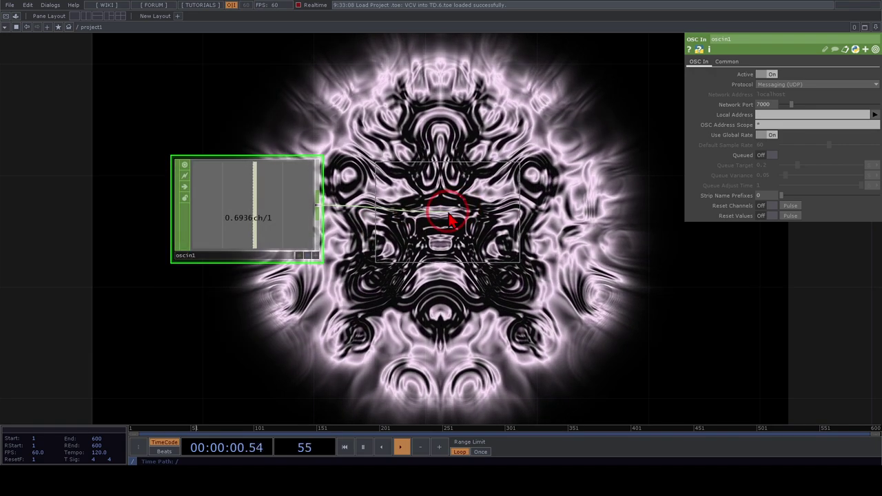
pyautogui.click(448, 219)
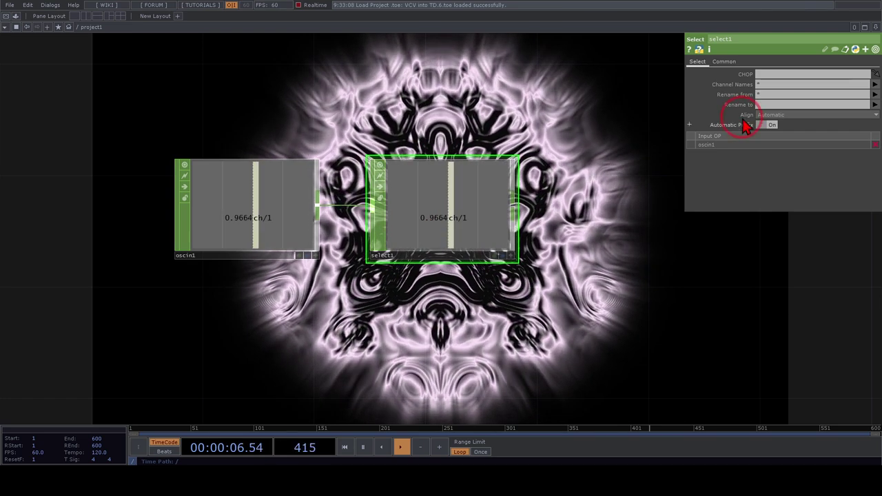
# - Set the Select operator's Channel Names to ch/1
pyautogui.click(873, 84)
pyautogui.click(869, 103)
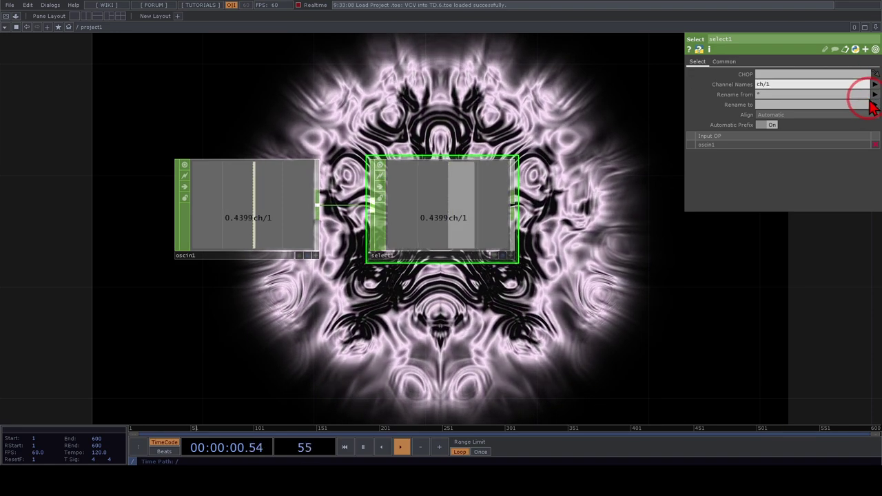
pyautogui.click(564, 228)
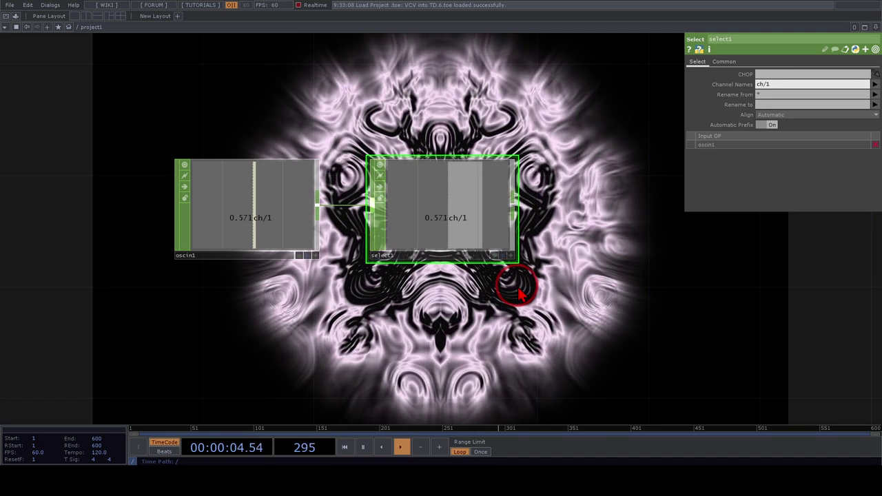
# - Add a Math CHOP connected to the output of the Select operator
pyautogui.scroll(-3, 520, 289)
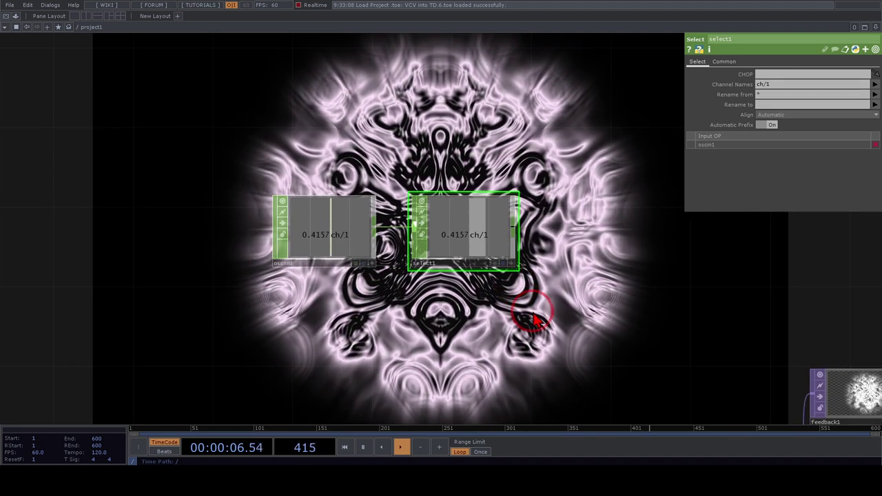
pyautogui.moveTo(528, 314); pyautogui.dragTo(365, 285)
pyautogui.press('Tab')
pyautogui.write('math')
pyautogui.click(403, 141)
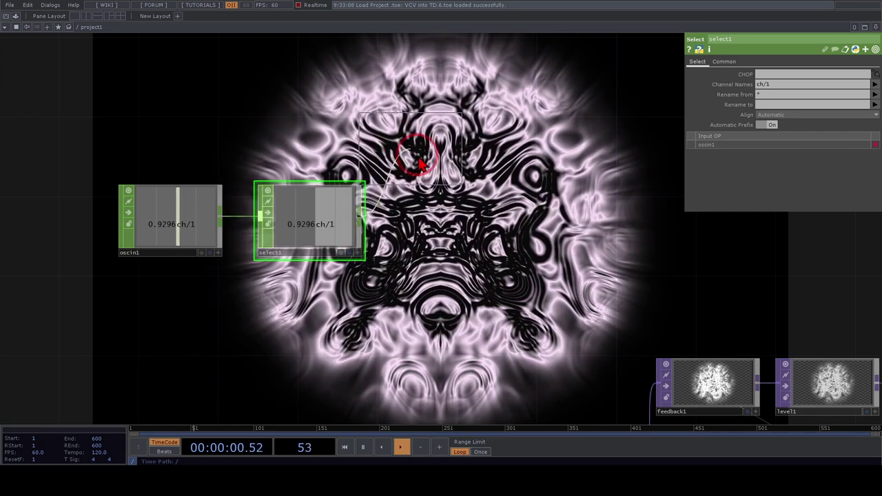
pyautogui.click(451, 237)
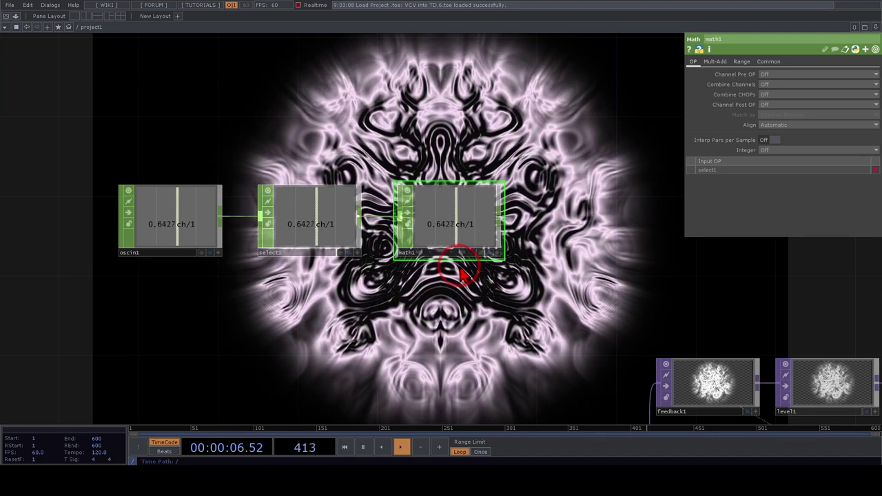
# - Add a Null CHOP connected to the output of the Math operator
pyautogui.moveTo(483, 314); pyautogui.dragTo(351, 233)
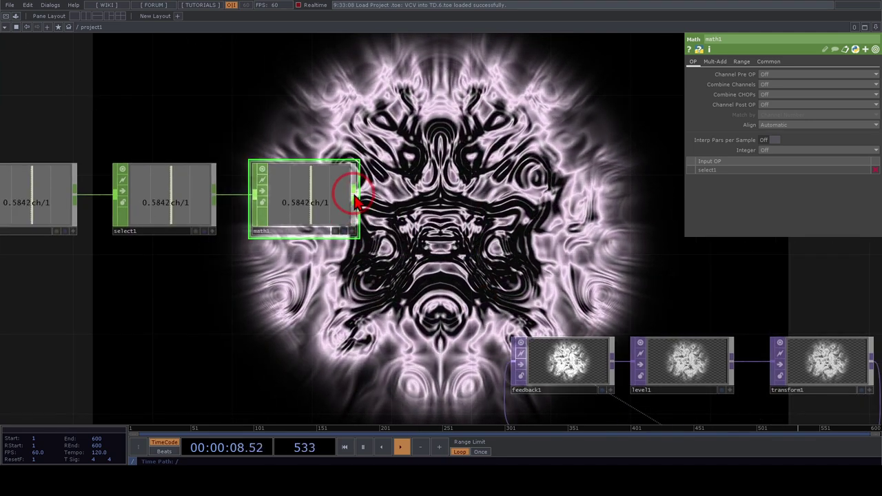
pyautogui.rightClick(355, 196)
pyautogui.write('nul')
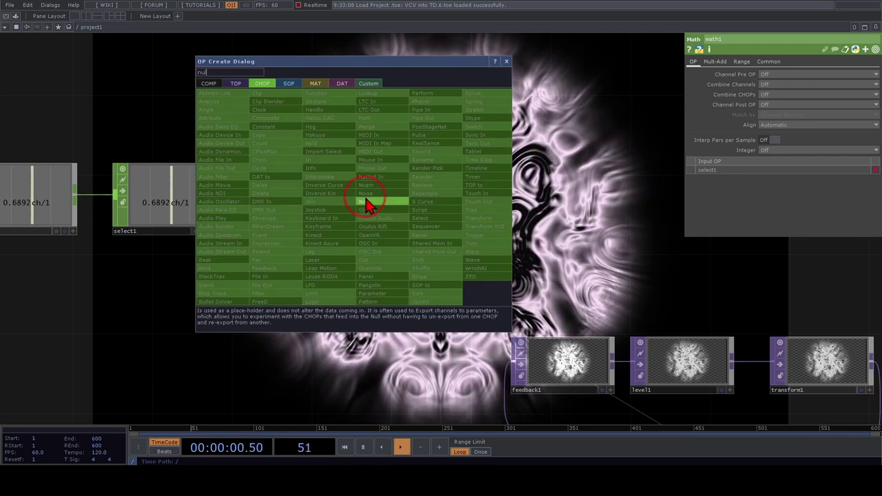
pyautogui.click(363, 201)
pyautogui.click(434, 207)
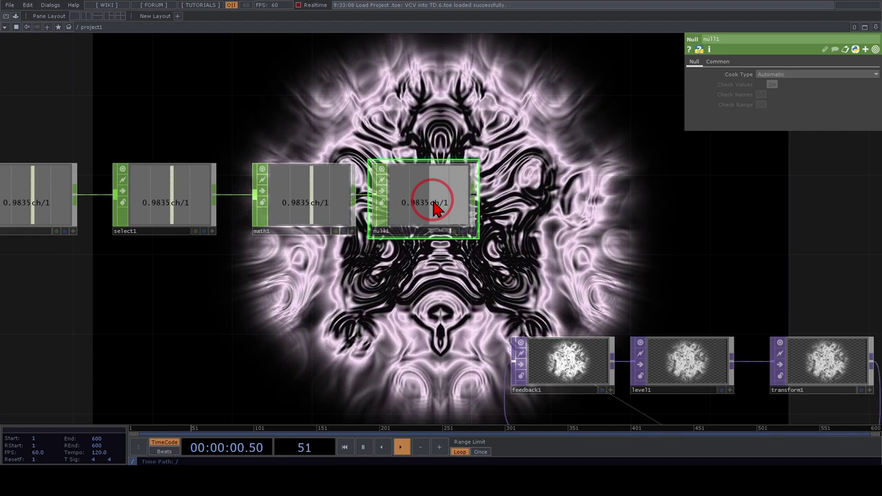
# - Link the Null operator's ch/1 channel to the Softness Offset of circle1 as a CHOP Reference
pyautogui.moveTo(363, 308); pyautogui.dragTo(383, 190)
pyautogui.scroll(-3, 455, 264)
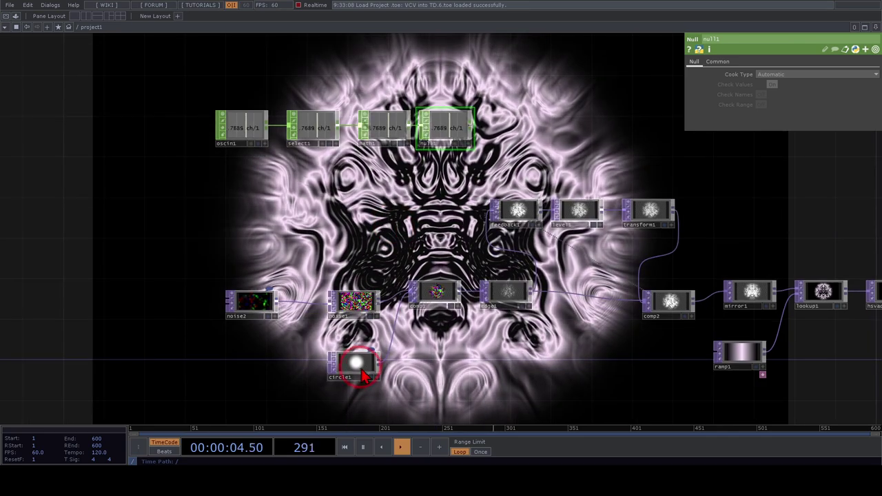
pyautogui.click(357, 372)
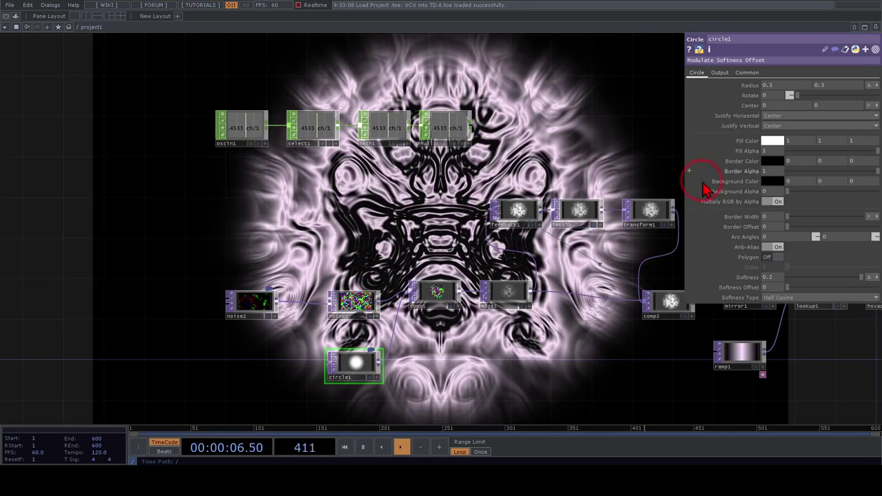
pyautogui.moveTo(789, 289)
pyautogui.mouseDown()
pyautogui.moveTo(802, 290)
pyautogui.moveTo(785, 293)
pyautogui.mouseUp()
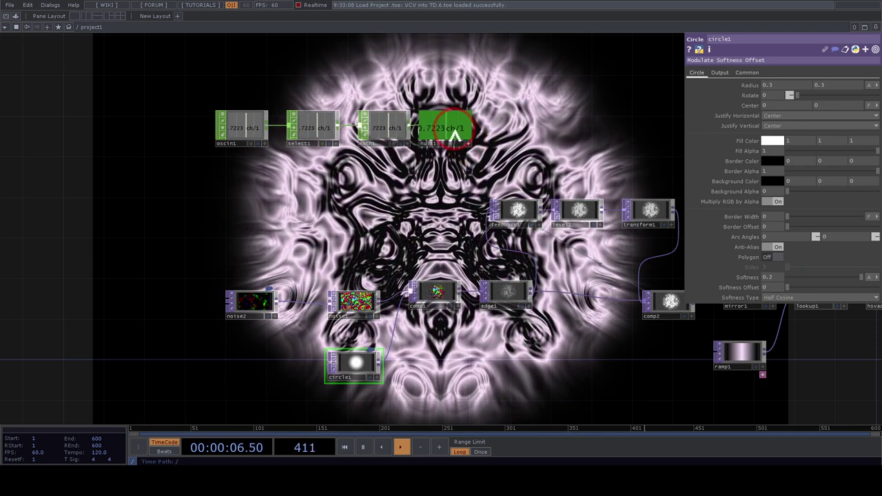
pyautogui.moveTo(577, 190); pyautogui.dragTo(728, 288)
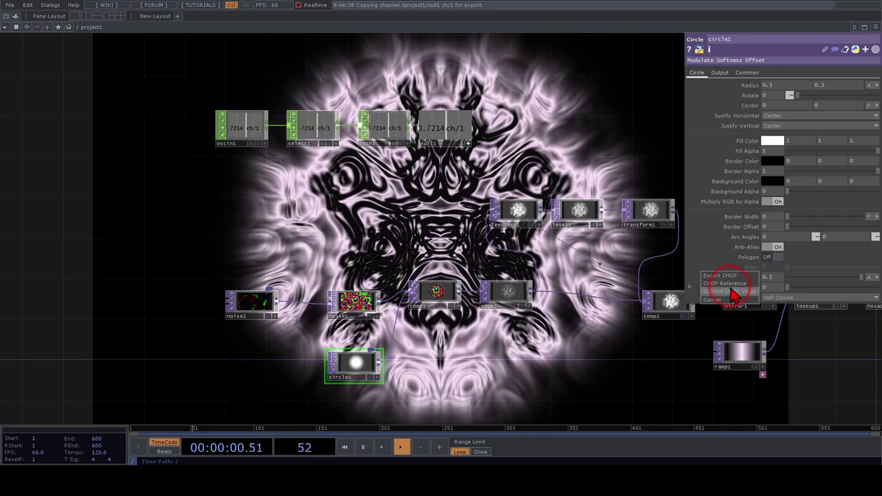
pyautogui.click(732, 284)
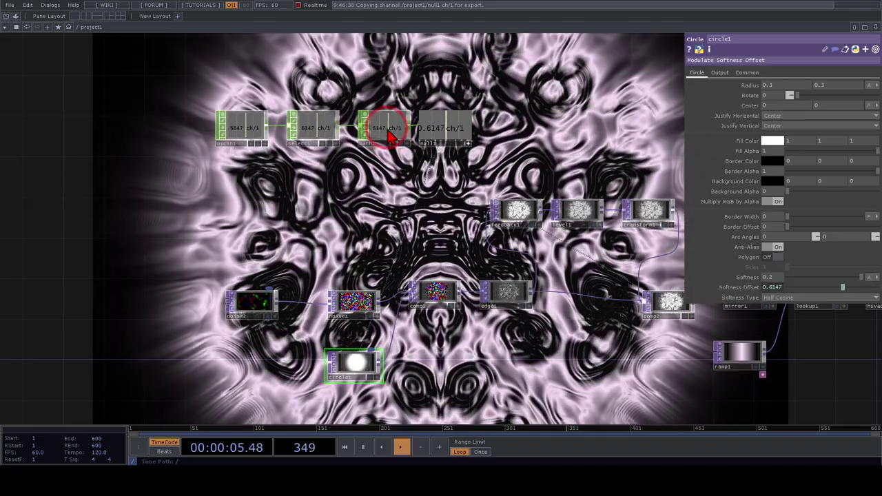
# - Set the upper To Range value of the Math operator to .5
pyautogui.click(386, 134)
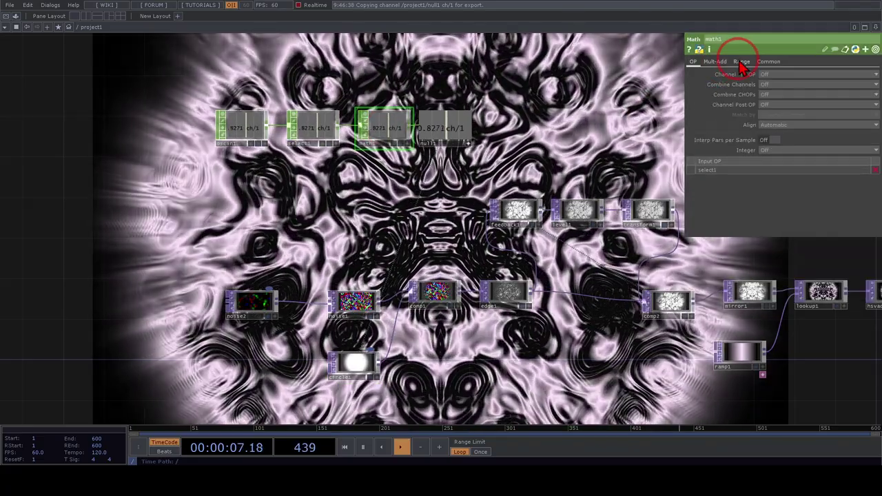
pyautogui.click(742, 65)
pyautogui.click(846, 88)
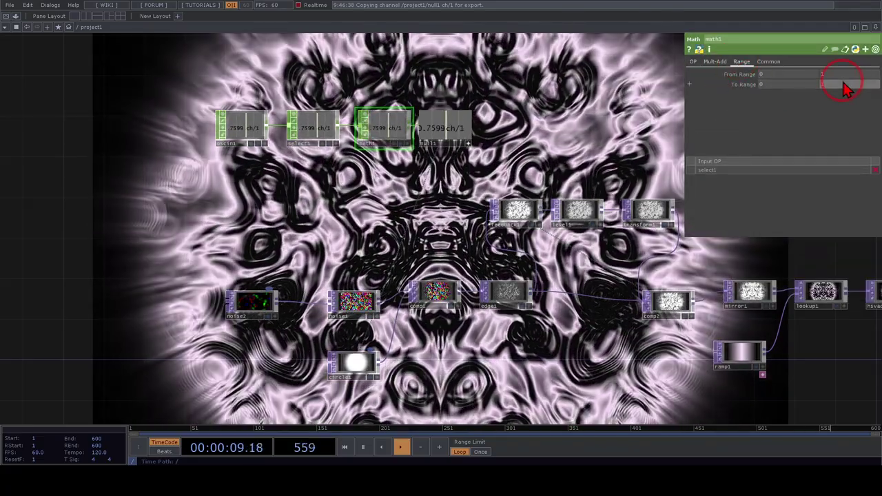
pyautogui.write('.5')
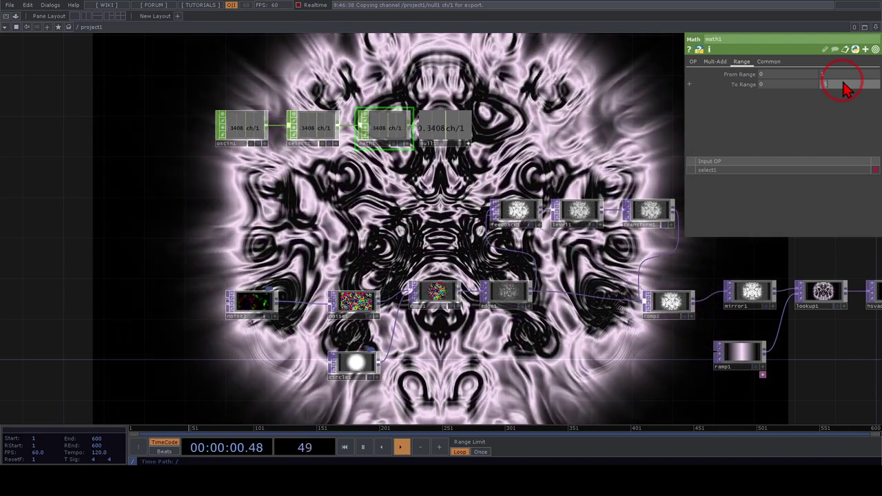
pyautogui.press('Return')
pyautogui.click(630, 131)
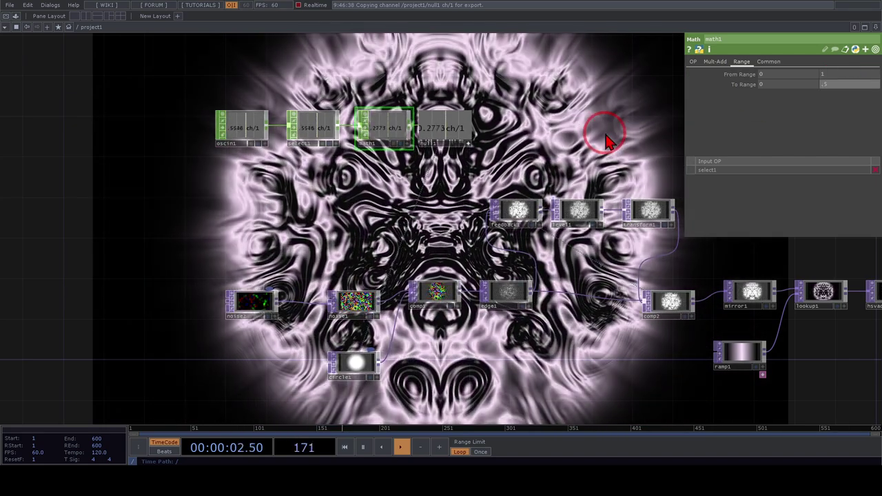
# - Examine how the incoming signal drives the Softness Offset of circle1
pyautogui.click(358, 353)
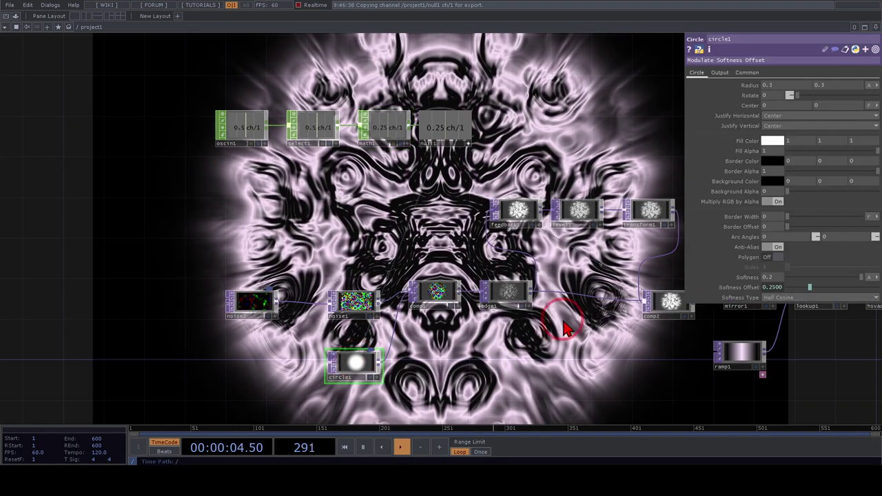
pyautogui.rightClick(738, 287)
pyautogui.click(836, 282)
pyautogui.moveTo(833, 278)
pyautogui.mouseDown()
pyautogui.moveTo(859, 296)
pyautogui.moveTo(854, 272)
pyautogui.mouseUp()
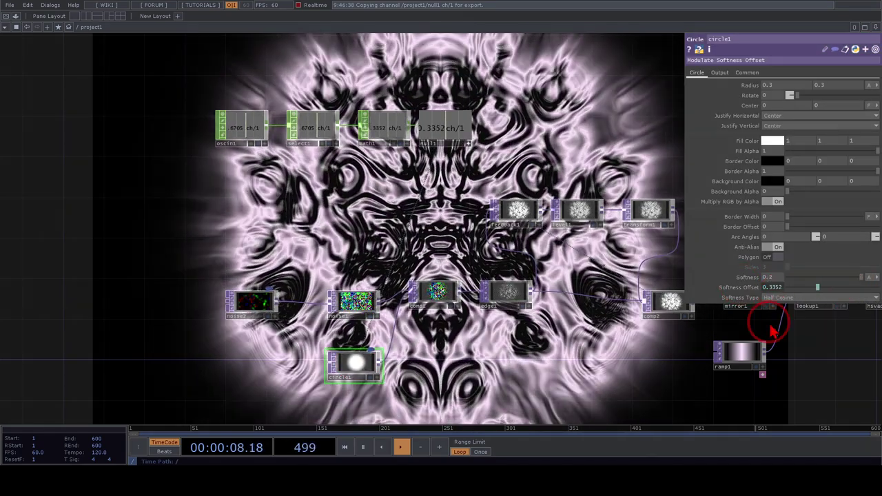
pyautogui.click(501, 183)
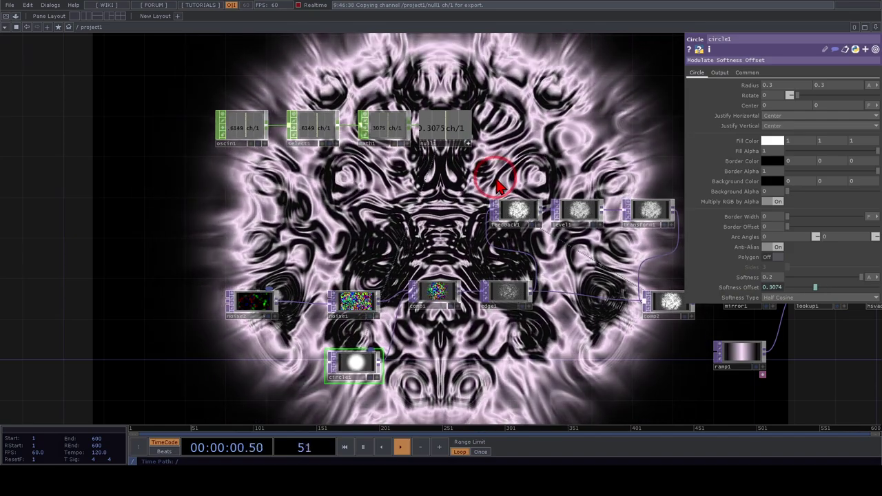
# - Switch to VCV Rack and solo the FMOP channel on the MixMaster
pyautogui.scroll(-5, 500, 183)
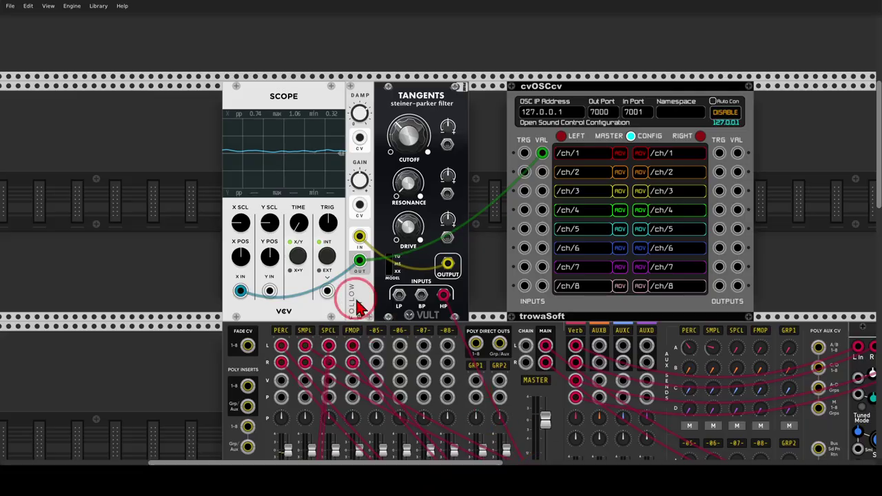
pyautogui.scroll(-2, 293, 393)
pyautogui.keyDown('ctrl'); pyautogui.scroll(3, 292, 393); pyautogui.keyUp('ctrl')
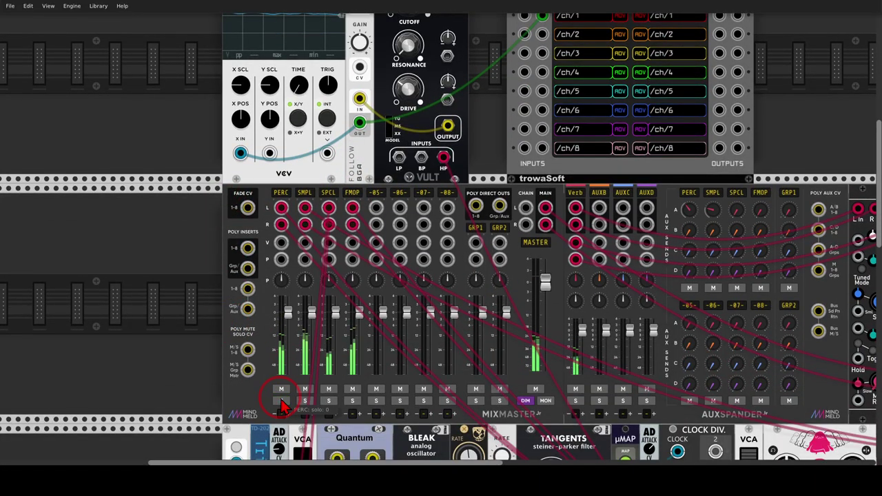
pyautogui.click(390, 453)
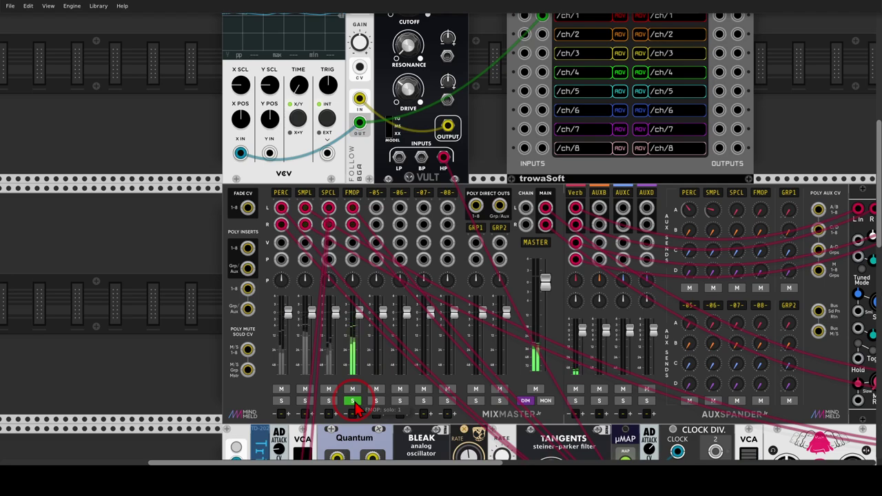
# - Examine the FM-OP voice in the rack together with its Re-Burst, Quantum and Chronoblob modules
pyautogui.scroll(-8, 679, 407)
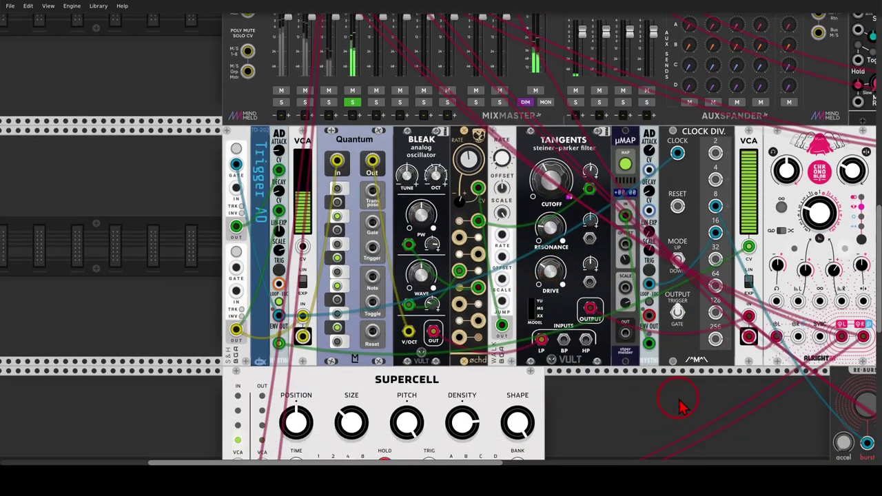
pyautogui.moveTo(679, 407)
pyautogui.mouseDown(button='middle')
pyautogui.moveTo(90, 185)
pyautogui.moveTo(87, 203)
pyautogui.mouseUp(button='middle')
pyautogui.moveTo(470, 151)
pyautogui.mouseDown()
pyautogui.moveTo(410, 174)
pyautogui.moveTo(463, 143)
pyautogui.mouseUp()
pyautogui.moveTo(475, 190)
pyautogui.mouseDown()
pyautogui.moveTo(492, 180)
pyautogui.moveTo(476, 231)
pyautogui.moveTo(500, 238)
pyautogui.moveTo(544, 286)
pyautogui.mouseUp()
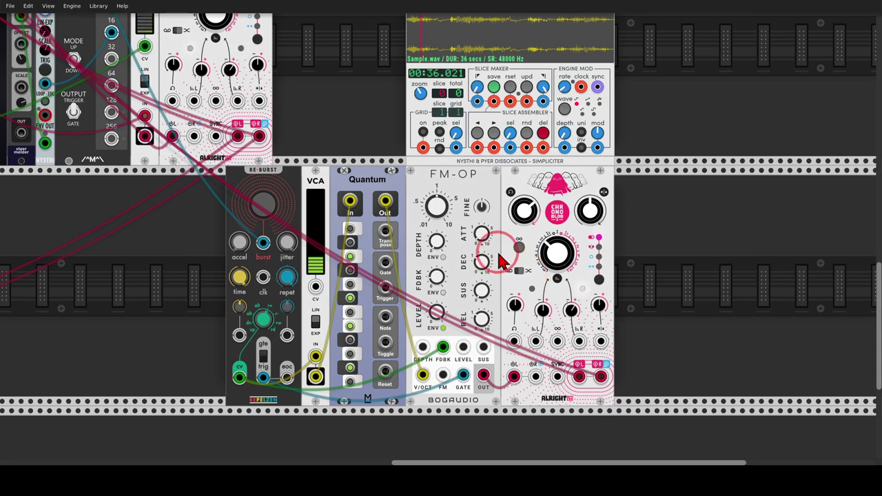
pyautogui.keyDown('ctrl'); pyautogui.scroll(-5, 541, 276); pyautogui.keyUp('ctrl')
pyautogui.moveTo(544, 259); pyautogui.dragTo(709, 417, button='middle')
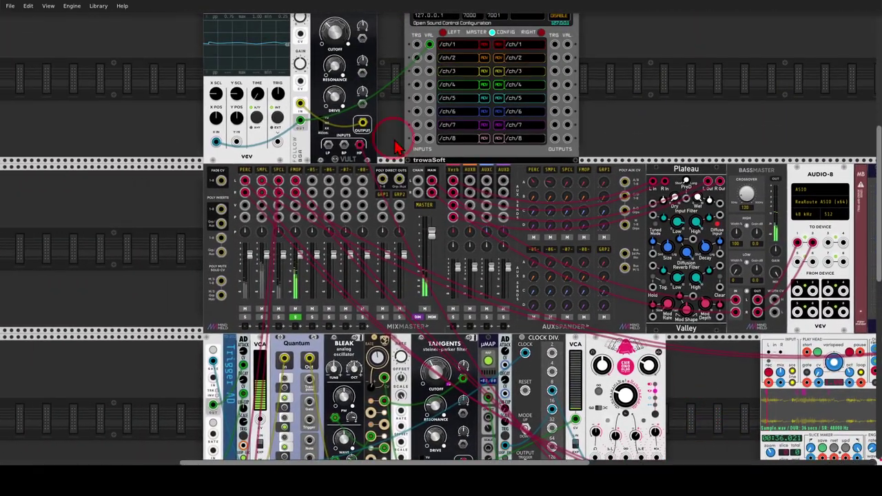
# - Add a second Follow module beside the Tangents filter, feed it the FM-OP voice's signal and patch its output to the ch/2 value input of cvOSCcv
pyautogui.scroll(2, 413, 172)
pyautogui.keyDown('ctrl'); pyautogui.moveTo(303, 50); pyautogui.dragTo(747, 373); pyautogui.keyUp('ctrl')
pyautogui.moveTo(421, 255); pyautogui.dragTo(478, 467, button='middle')
pyautogui.scroll(5, 288, 201)
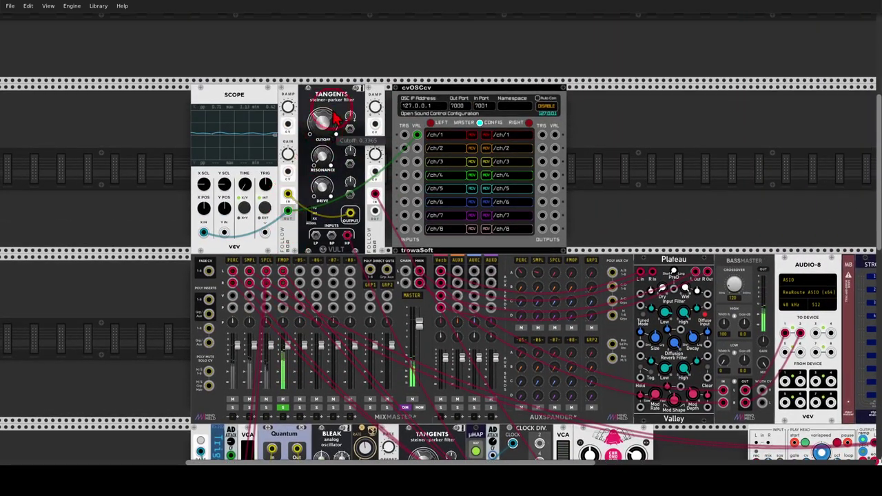
pyautogui.keyDown('ctrl'); pyautogui.scroll(1, 359, 226); pyautogui.keyUp('ctrl')
pyautogui.keyDown('ctrl'); pyautogui.scroll(1, 363, 233); pyautogui.keyUp('ctrl')
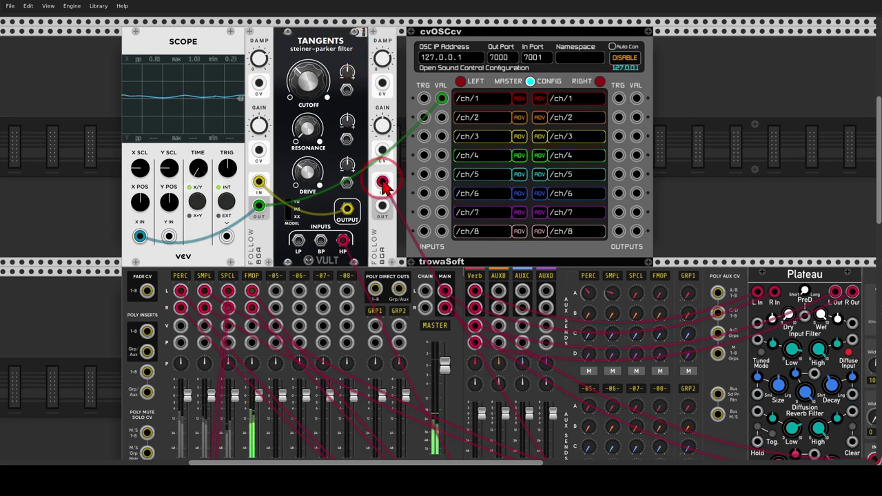
pyautogui.moveTo(381, 206); pyautogui.dragTo(410, 181)
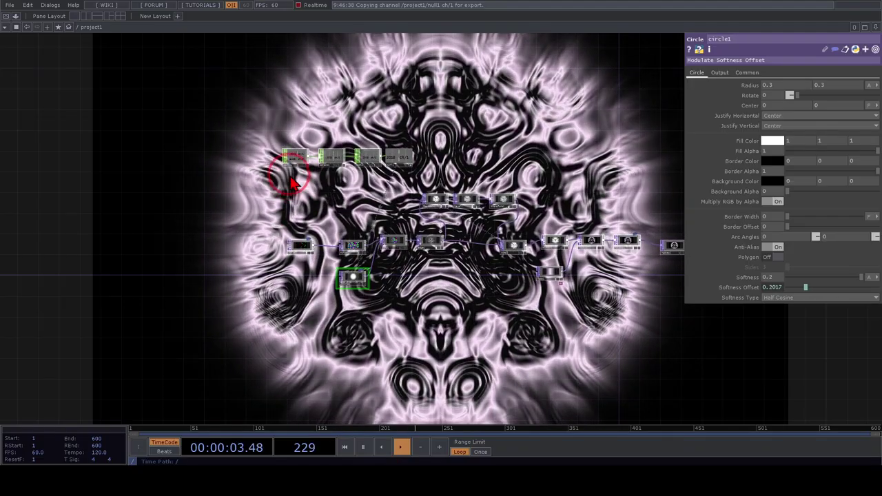
# - Switch to TouchDesigner and examine the incoming ch/2 channel on the OSC In operator
pyautogui.scroll(3, 286, 177)
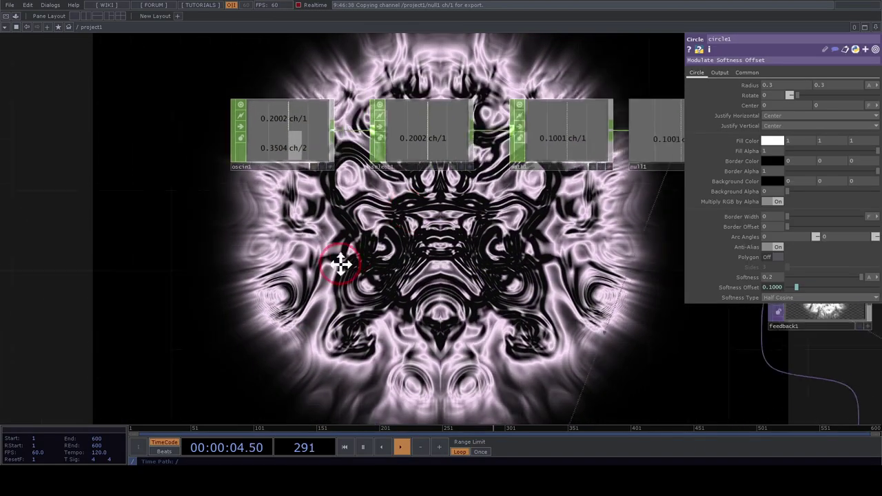
pyautogui.moveTo(352, 254); pyautogui.dragTo(281, 312)
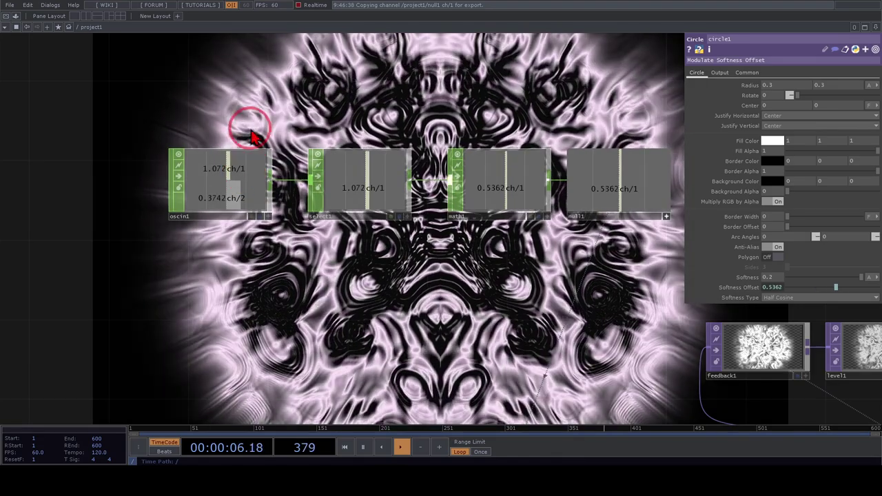
pyautogui.moveTo(250, 128)
pyautogui.mouseDown()
pyautogui.moveTo(227, 255)
pyautogui.moveTo(293, 189)
pyautogui.moveTo(270, 124)
pyautogui.mouseUp()
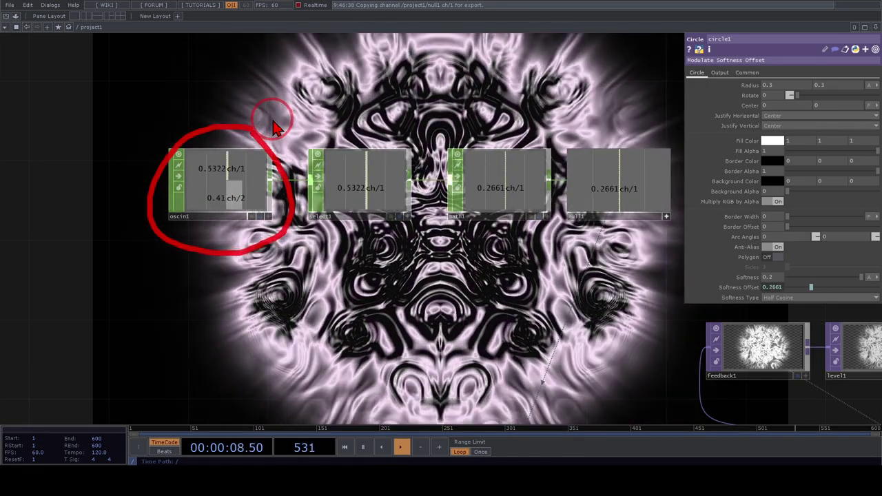
pyautogui.press('Escape')
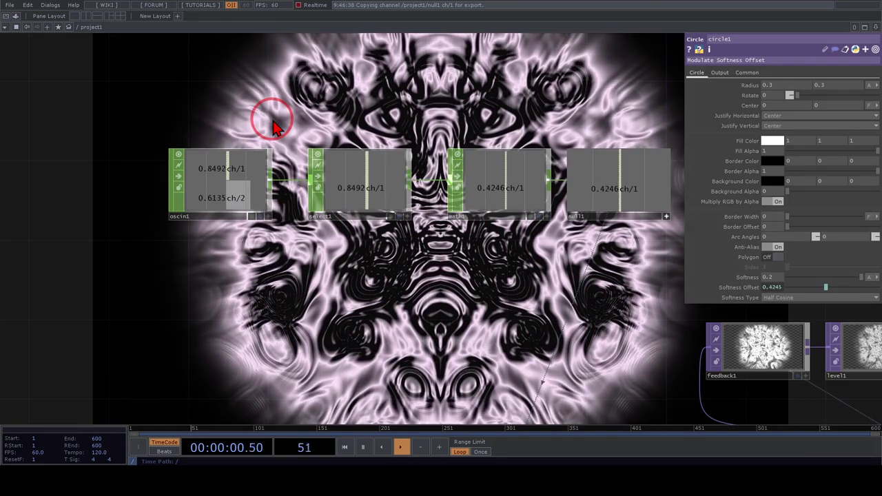
# - Duplicate the select1, math1 and null1 operators and place the copies as a second row below them
pyautogui.scroll(-4, 273, 120)
pyautogui.moveTo(384, 115); pyautogui.dragTo(353, 166)
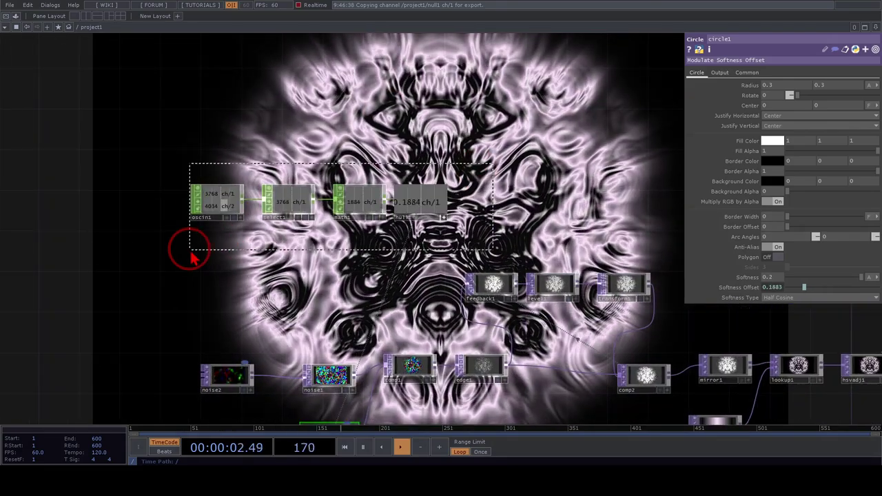
pyautogui.moveTo(192, 257); pyautogui.dragTo(192, 255)
pyautogui.click(216, 200)
pyautogui.click(454, 113)
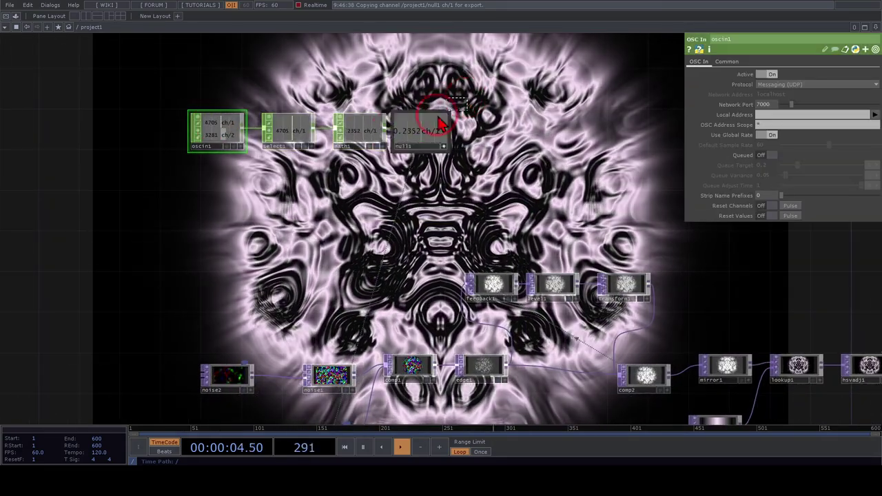
pyautogui.moveTo(260, 187); pyautogui.dragTo(261, 187)
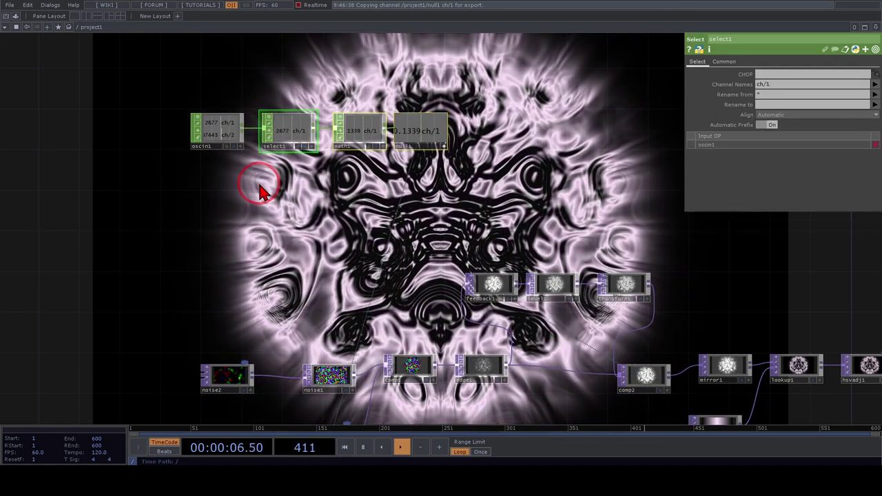
pyautogui.hotkey('ctrl', 'v')
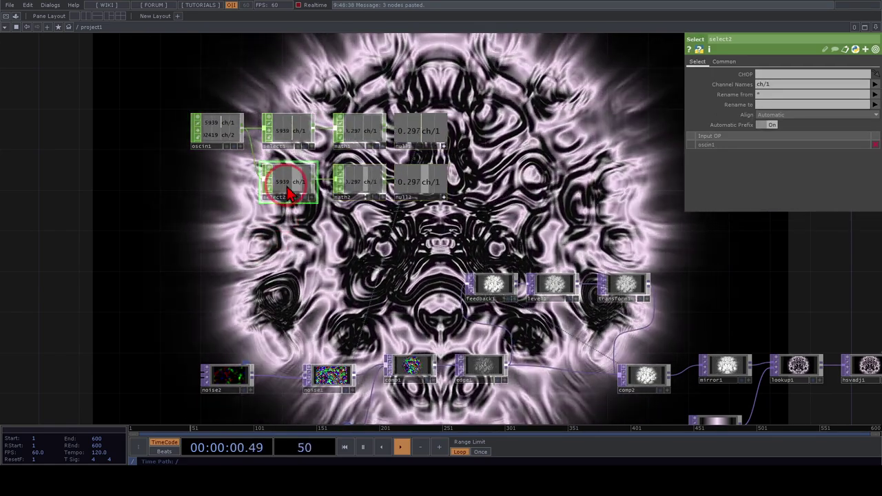
# - Set the Channel Names of the duplicated Select operator to ch/2
pyautogui.moveTo(775, 87); pyautogui.dragTo(753, 84)
pyautogui.press('BackSpace')
pyautogui.click(874, 85)
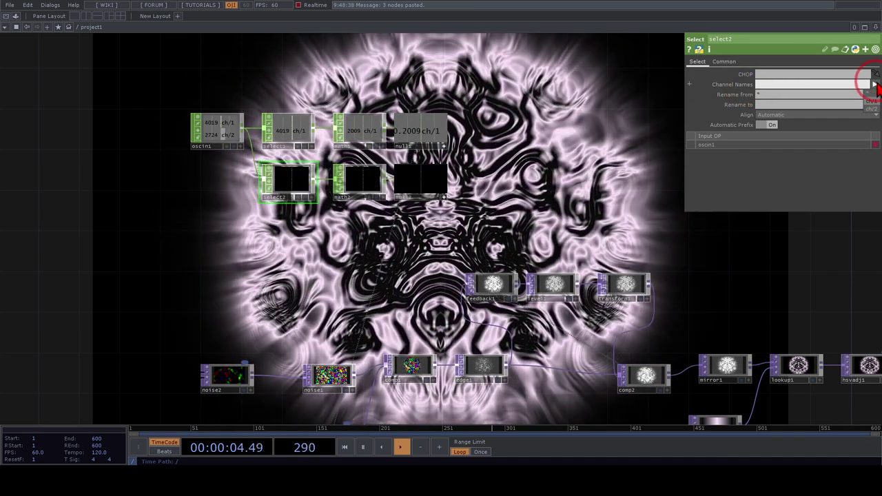
pyautogui.click(874, 111)
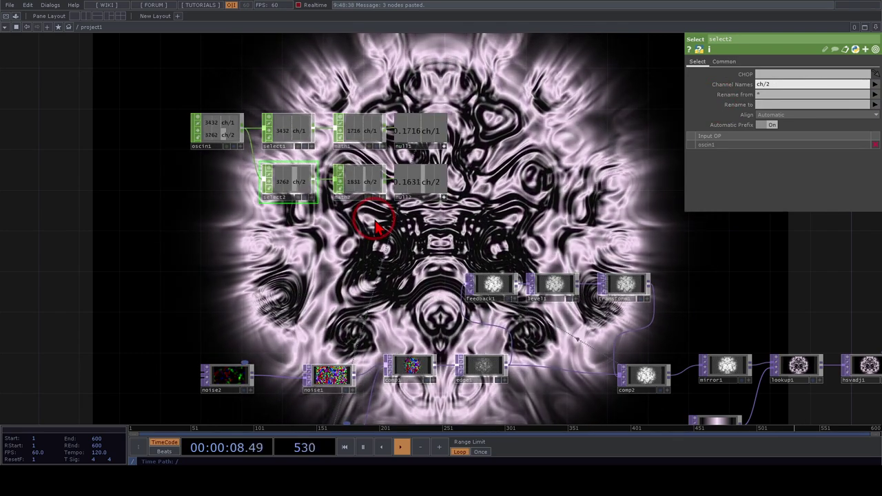
pyautogui.moveTo(463, 159); pyautogui.dragTo(403, 164)
pyautogui.moveTo(444, 222); pyautogui.dragTo(459, 170)
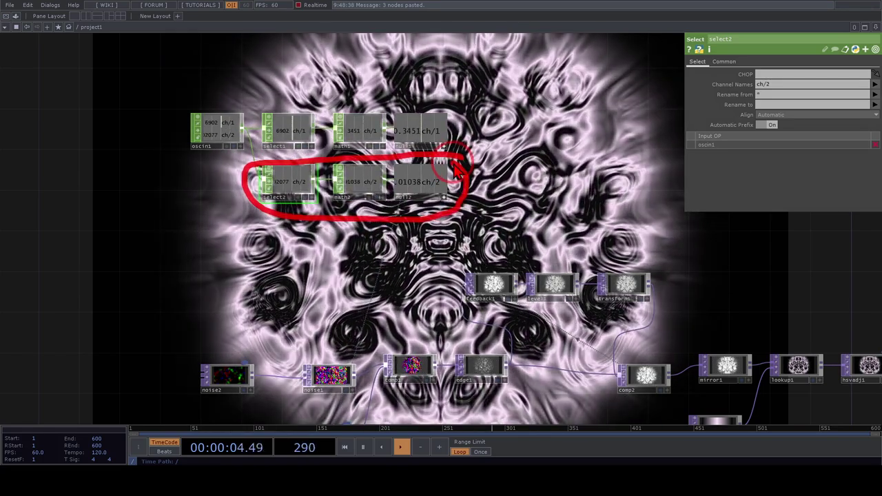
# - Link the ch/2 channel of null2 to the Offset of noise2 as a CHOP Reference
pyautogui.click(230, 382)
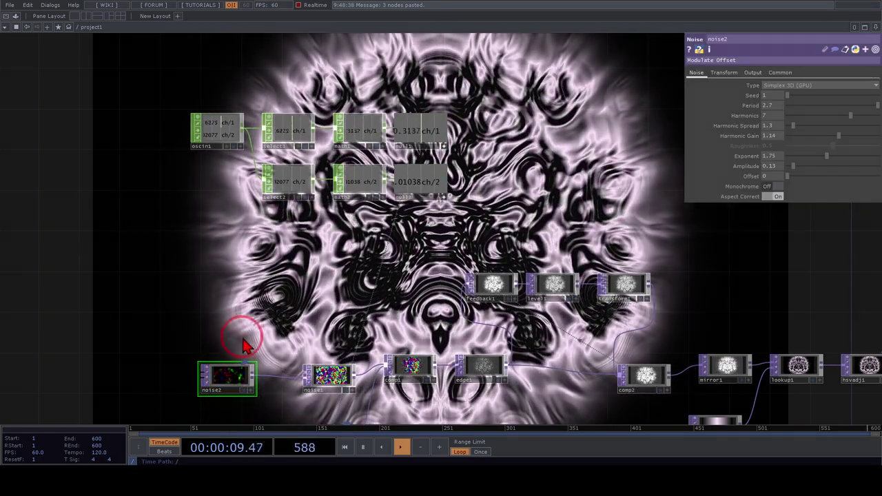
pyautogui.moveTo(244, 338); pyautogui.dragTo(277, 413)
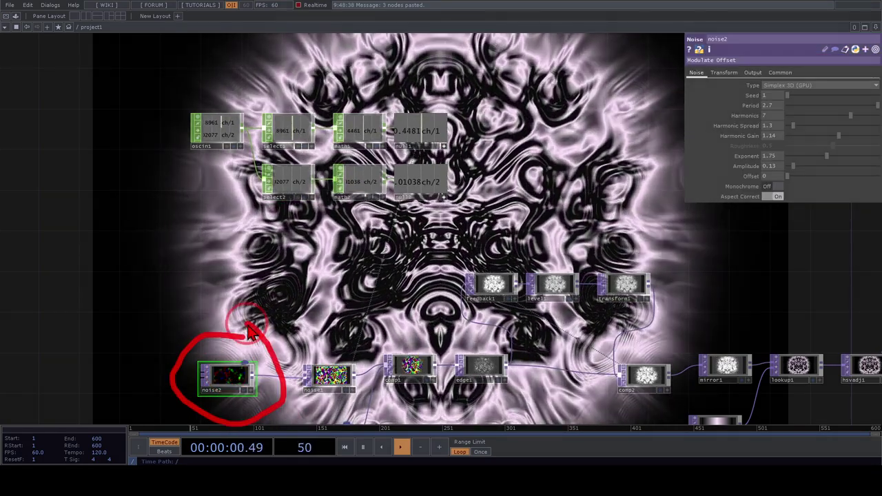
pyautogui.moveTo(774, 166); pyautogui.dragTo(770, 164)
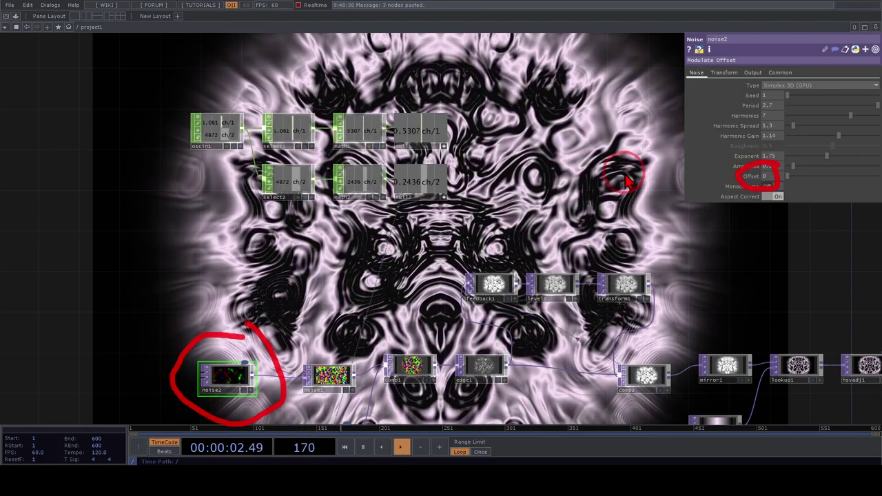
pyautogui.press('Escape')
pyautogui.moveTo(530, 181); pyautogui.dragTo(736, 181)
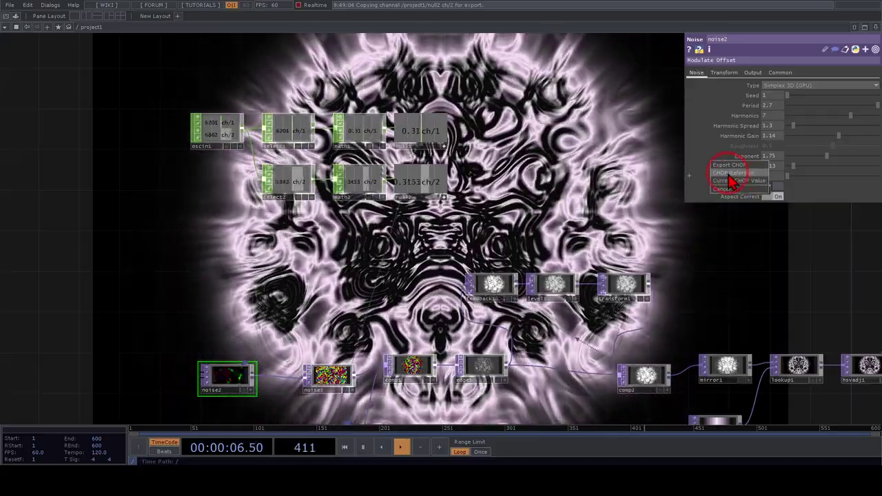
pyautogui.click(731, 174)
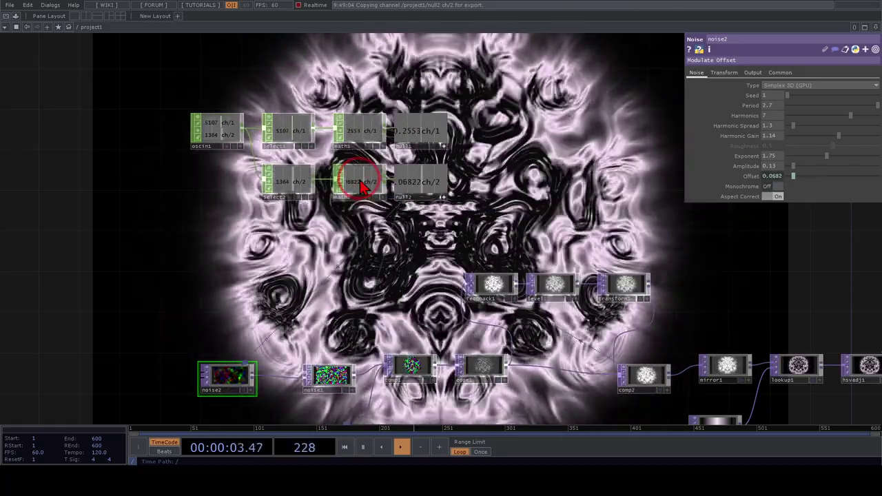
# - Set the upper To Range value of math2 to 0.2
pyautogui.click(360, 186)
pyautogui.click(839, 93)
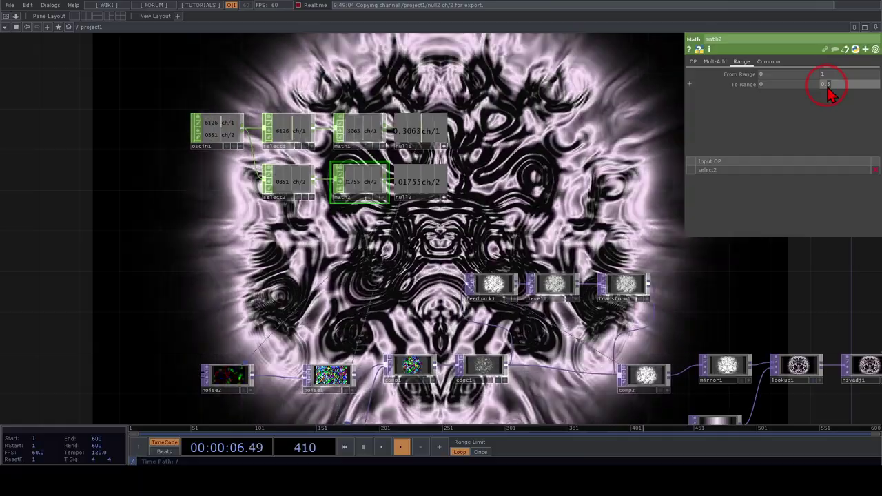
pyautogui.press('Return')
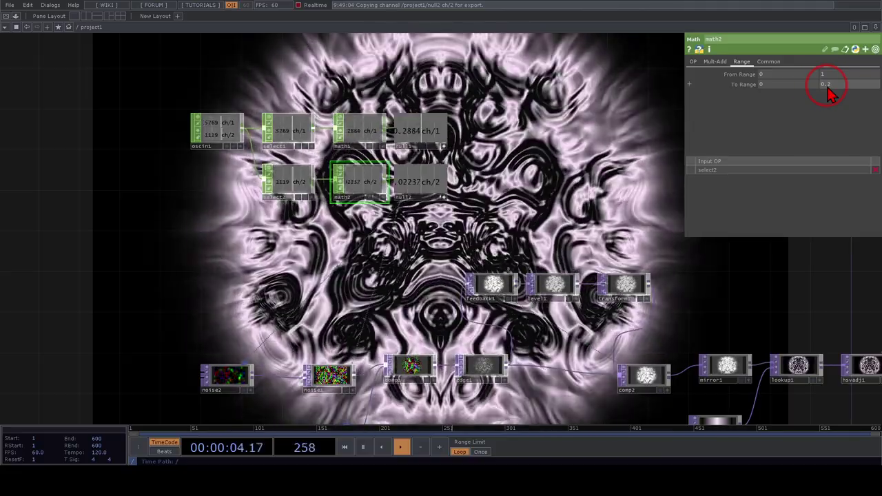
pyautogui.click(578, 341)
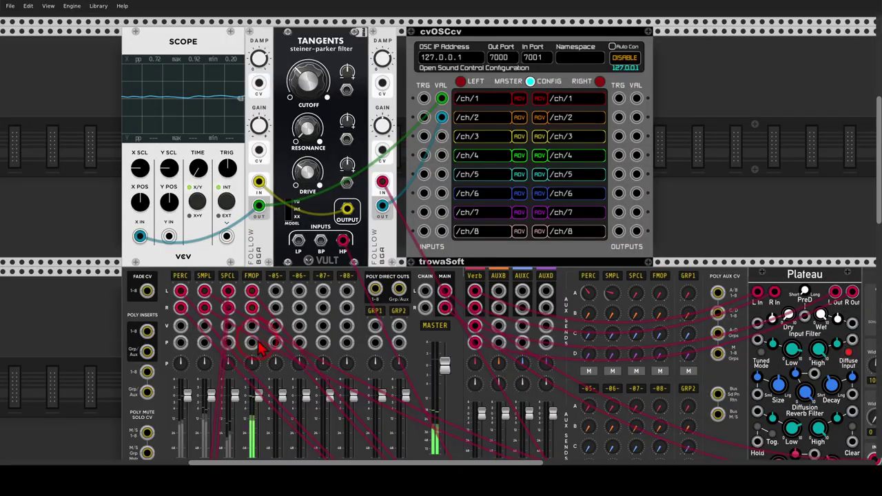
# - Switch to VCV Rack, unsolo the FMOP channel and patch an ochd output to the ch/3 value input of cvOSCcv
pyautogui.scroll(-3, 260, 348)
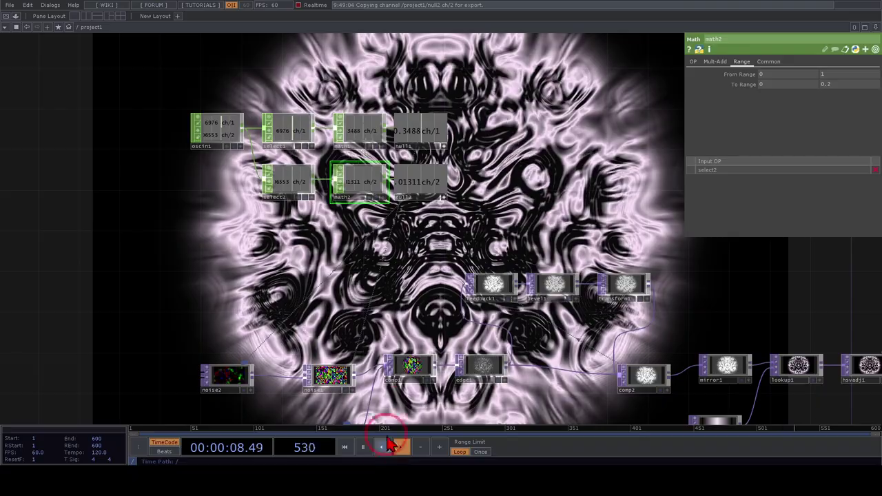
pyautogui.scroll(-4, 496, 256)
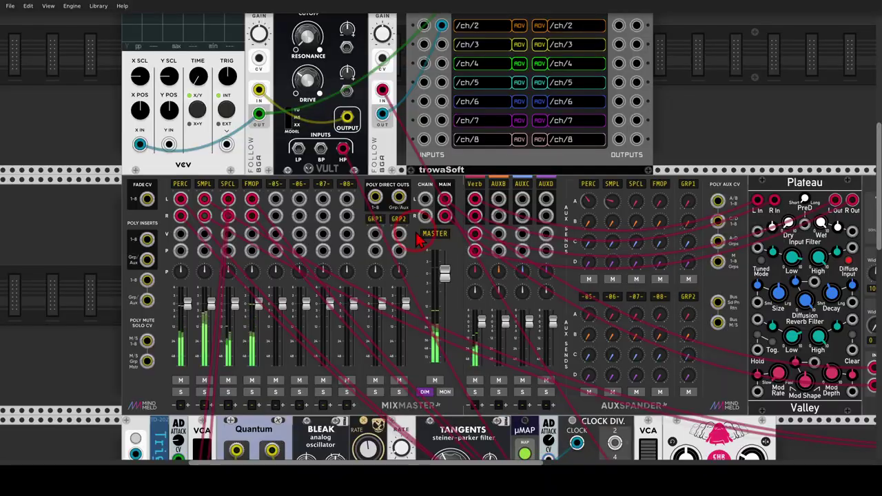
pyautogui.scroll(-6, 417, 238)
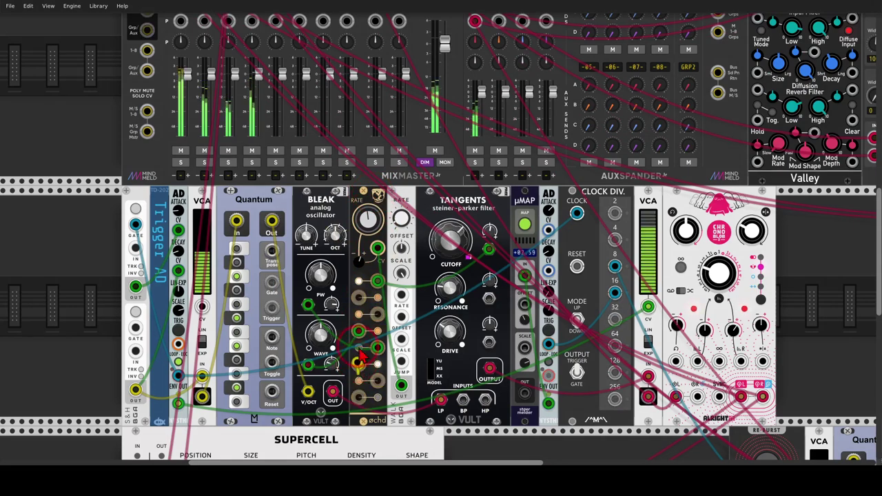
pyautogui.scroll(8, 438, 138)
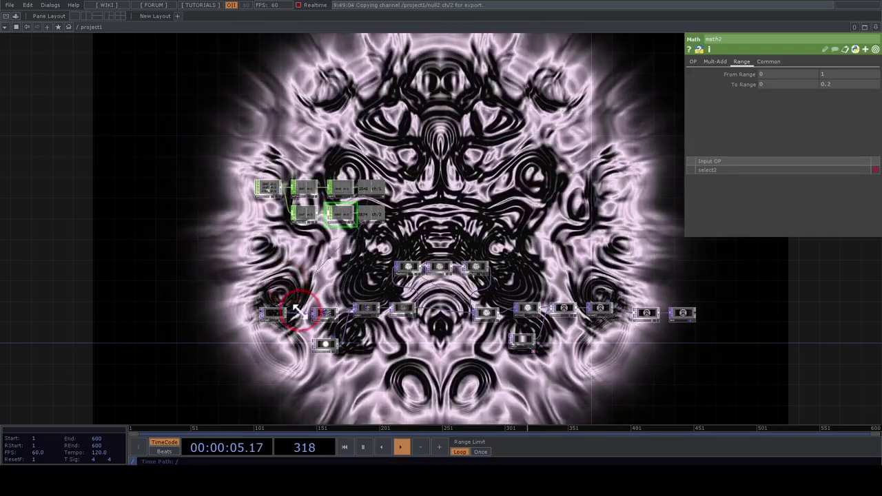
# - Switch to TouchDesigner and duplicate the select2, math2 and null2 operators as a third row below them
pyautogui.scroll(10, 297, 289)
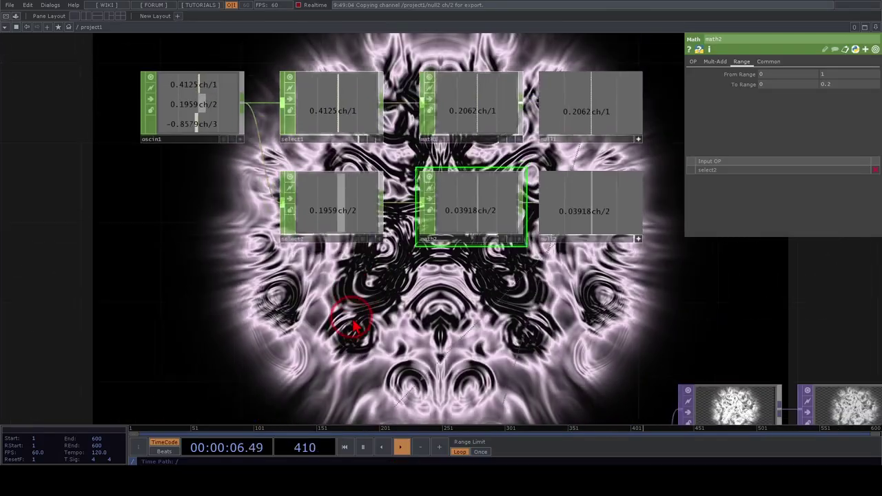
pyautogui.moveTo(220, 39)
pyautogui.mouseDown()
pyautogui.moveTo(111, 72)
pyautogui.moveTo(255, 96)
pyautogui.moveTo(211, 62)
pyautogui.mouseUp()
pyautogui.scroll(-5, 214, 62)
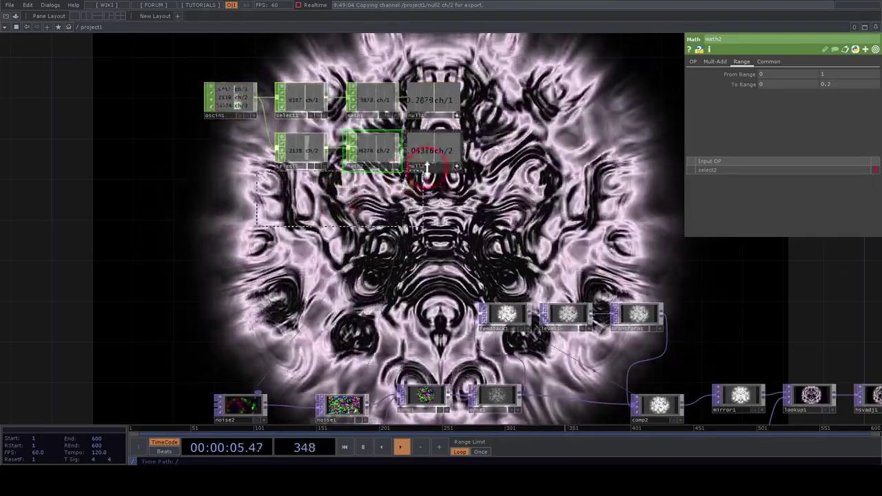
pyautogui.moveTo(427, 167); pyautogui.dragTo(472, 143, button='right')
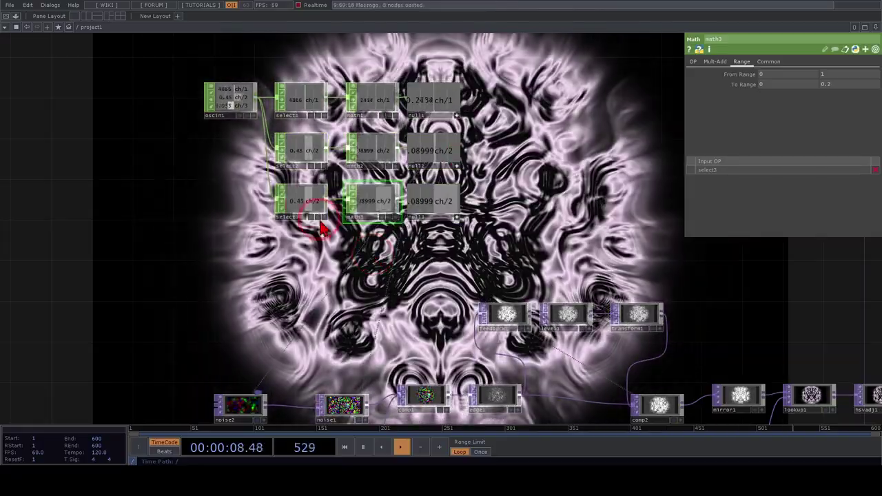
# - Set the Channel Names of the third row's Select operator to ch/3
pyautogui.click(301, 203)
pyautogui.moveTo(771, 84); pyautogui.dragTo(744, 82)
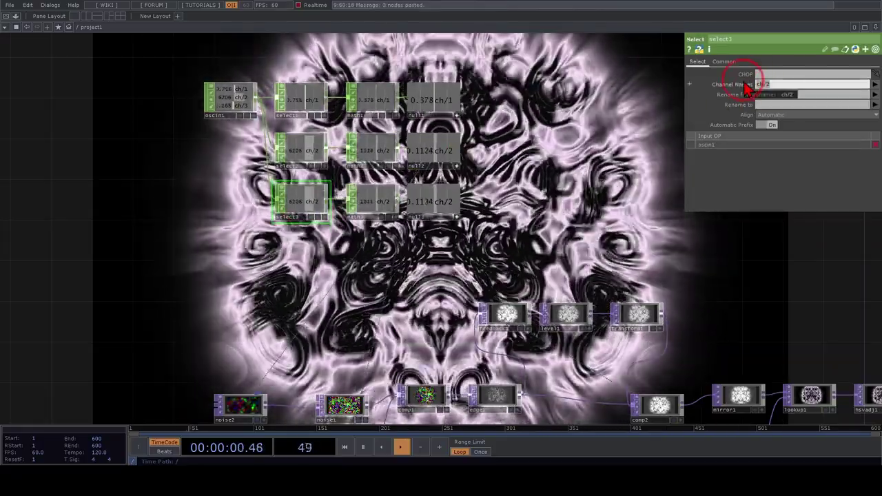
pyautogui.press('BackSpace')
pyautogui.click(873, 85)
pyautogui.click(868, 116)
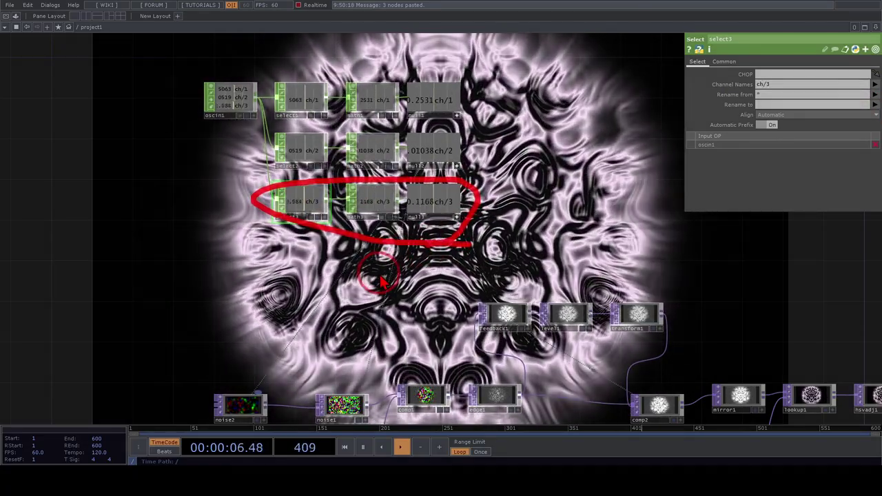
pyautogui.scroll(3, 314, 245)
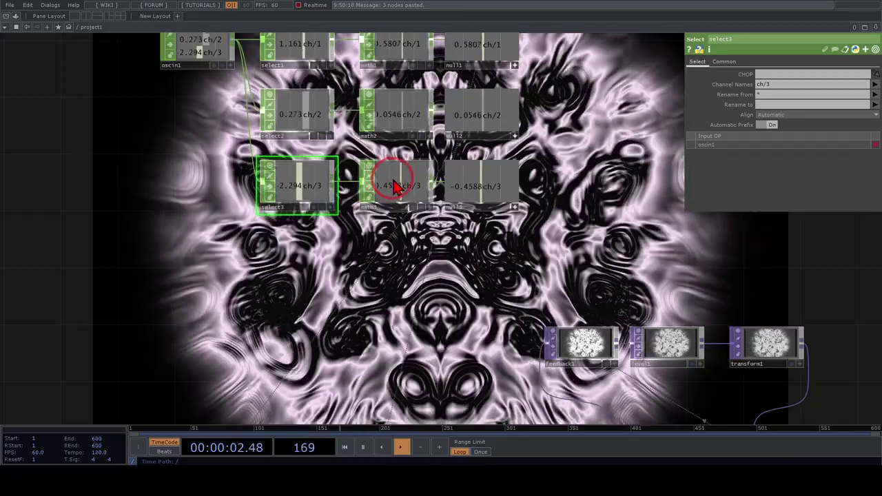
# - Set the From Range of math3 to -5 through 5
pyautogui.click(395, 186)
pyautogui.click(740, 62)
pyautogui.click(770, 76)
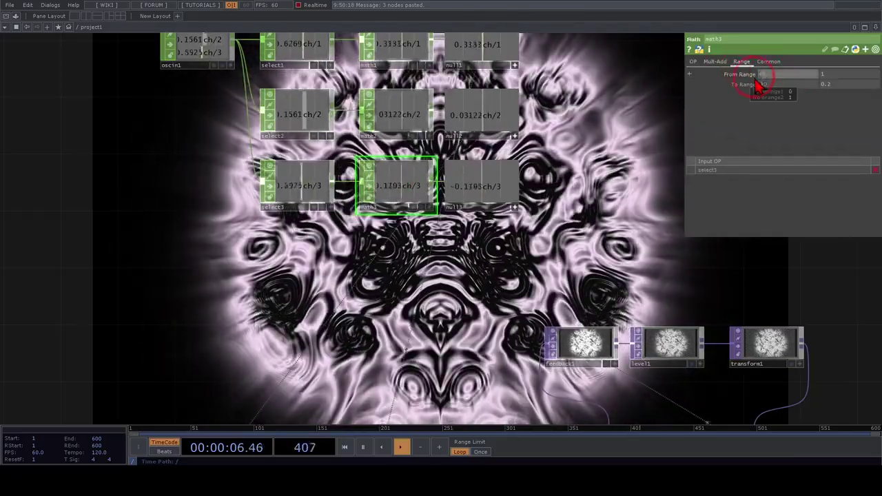
pyautogui.write('-5')
pyautogui.moveTo(831, 75); pyautogui.dragTo(809, 75)
pyautogui.write('5')
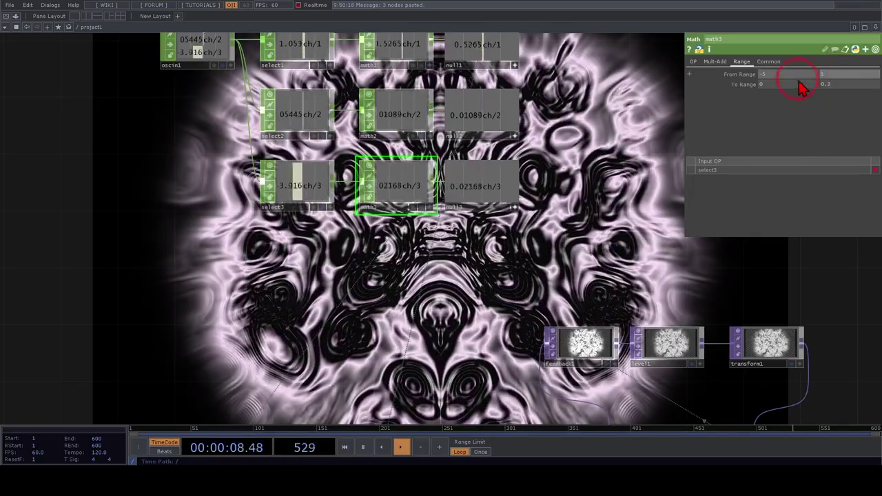
# - Link the ch/3 channel of null3 to hsvadj1's Hue Offset as a CHOP reference
pyautogui.moveTo(560, 198); pyautogui.dragTo(441, 165)
pyautogui.scroll(-5, 441, 165)
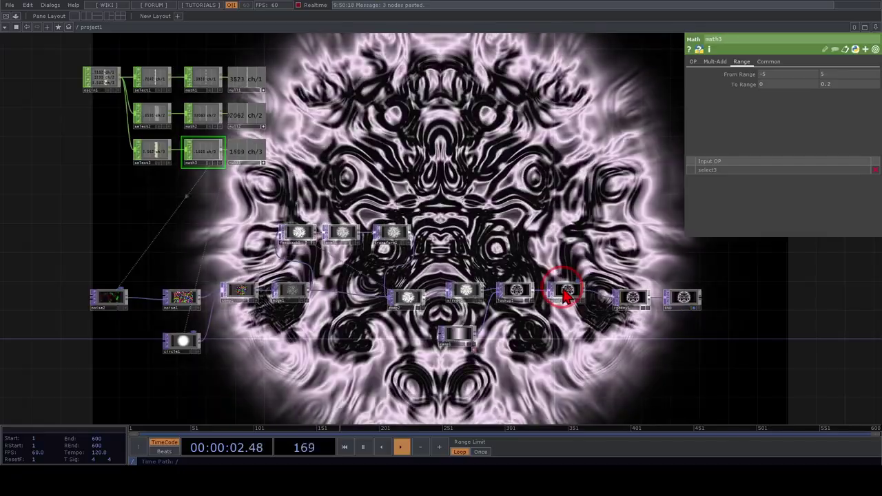
pyautogui.click(564, 292)
pyautogui.click(765, 157)
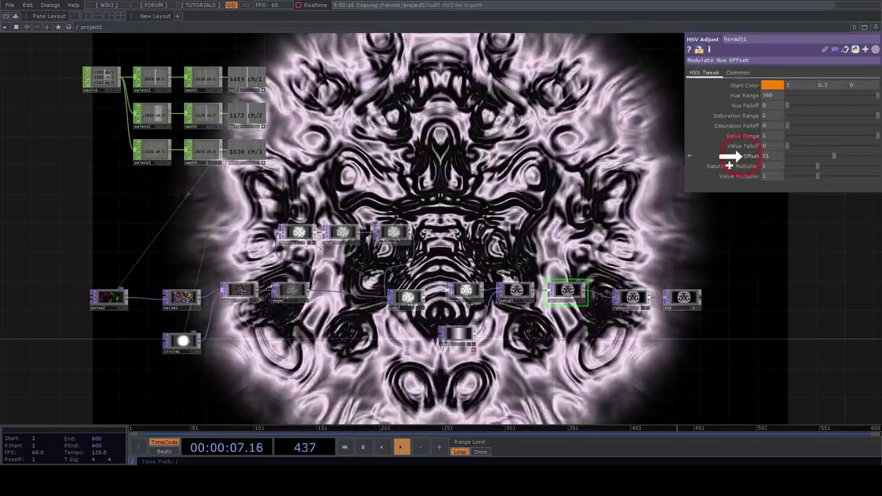
pyautogui.moveTo(729, 166); pyautogui.dragTo(738, 161)
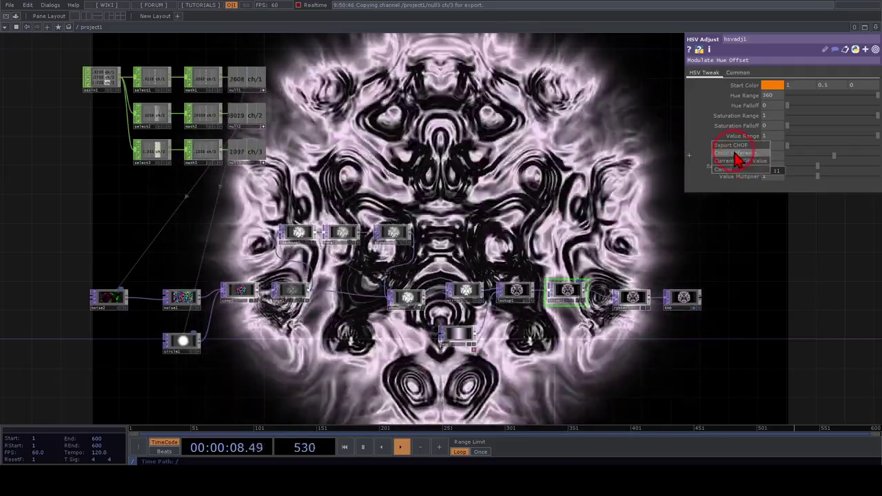
pyautogui.click(738, 160)
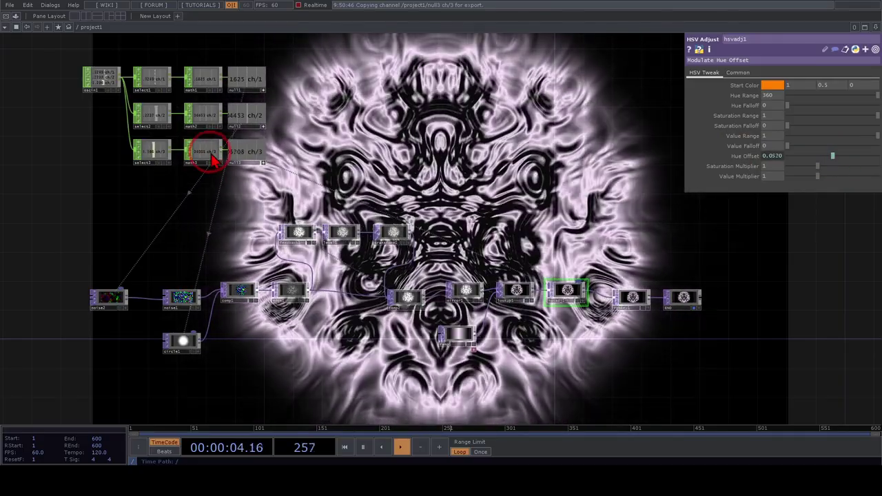
# - Set the upper To Range value of math3 to 100 and select hsvadj1
pyautogui.click(211, 156)
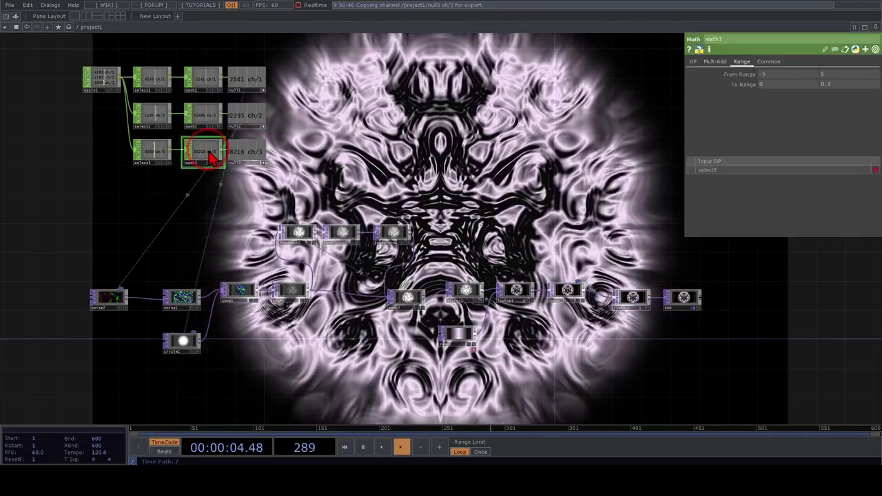
pyautogui.click(838, 86)
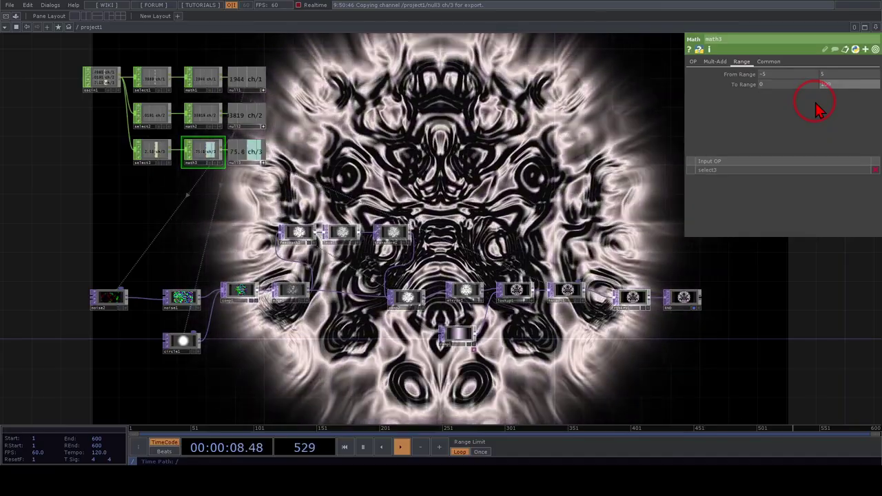
pyautogui.click(568, 292)
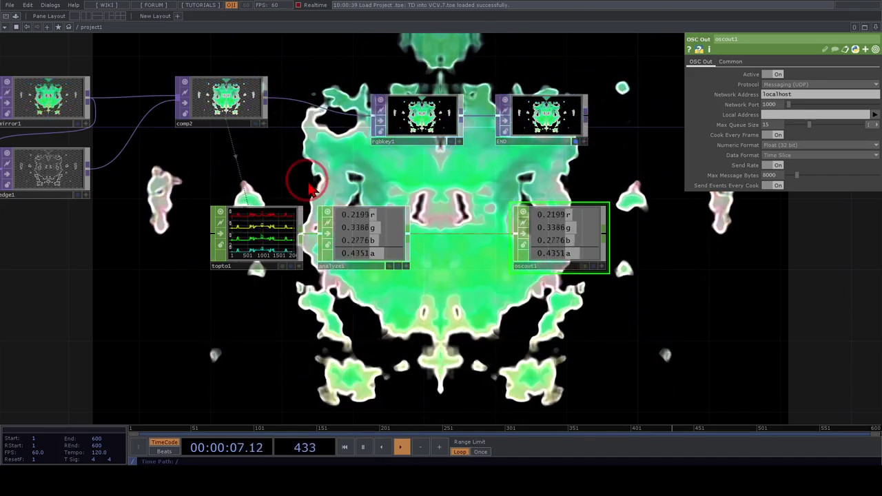
pyautogui.moveTo(382, 186)
pyautogui.mouseDown()
pyautogui.moveTo(165, 234)
pyautogui.moveTo(417, 253)
pyautogui.moveTo(388, 200)
pyautogui.mouseUp()
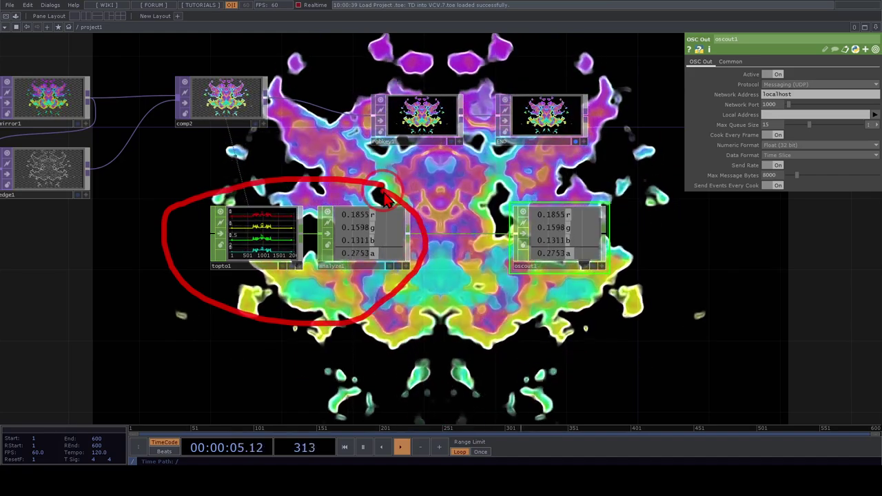
pyautogui.press('Escape')
pyautogui.moveTo(247, 183)
pyautogui.mouseDown()
pyautogui.moveTo(272, 295)
pyautogui.moveTo(295, 199)
pyautogui.moveTo(276, 185)
pyautogui.mouseUp()
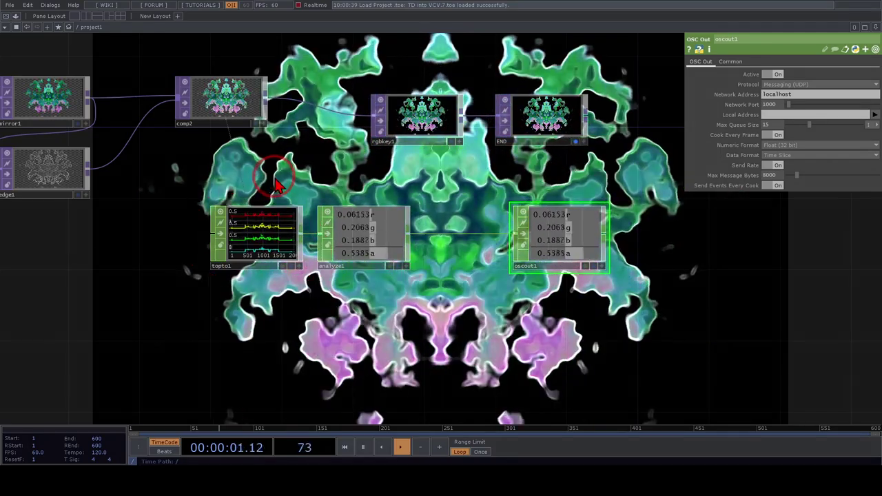
# - Switch to VCV Rack and open the OSC configuration of the cvOSCcv module
pyautogui.moveTo(548, 474)
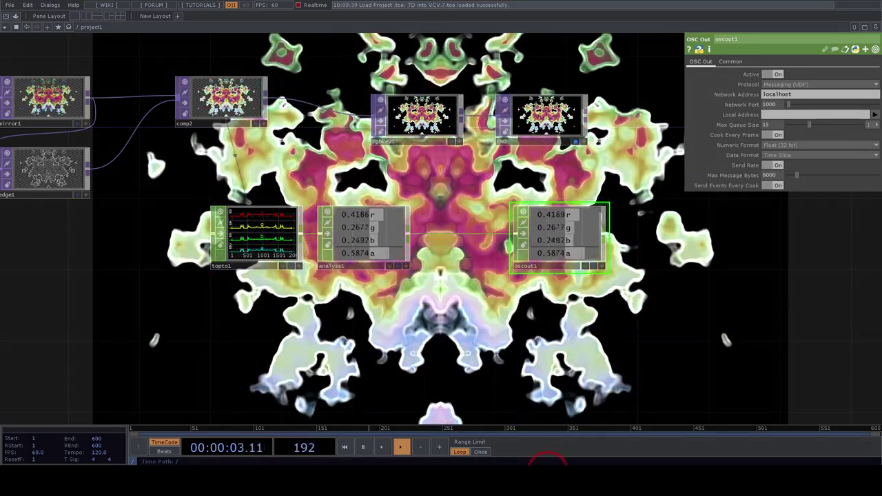
pyautogui.click(545, 451)
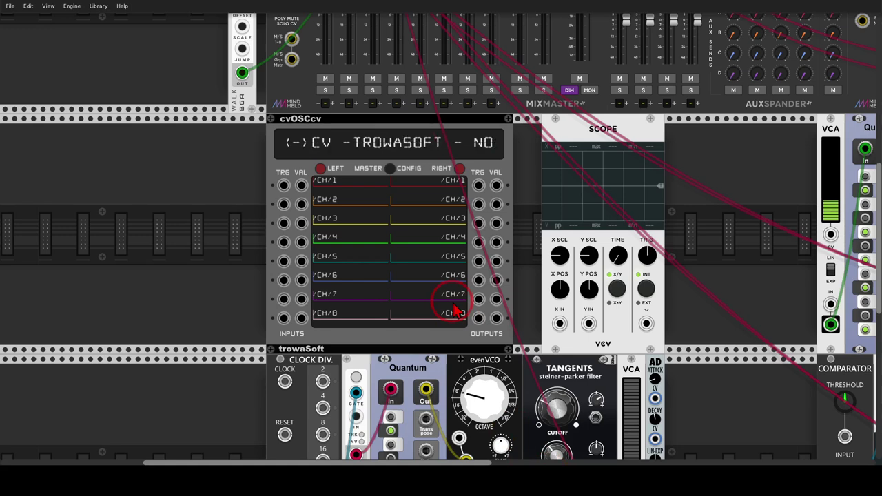
pyautogui.click(390, 168)
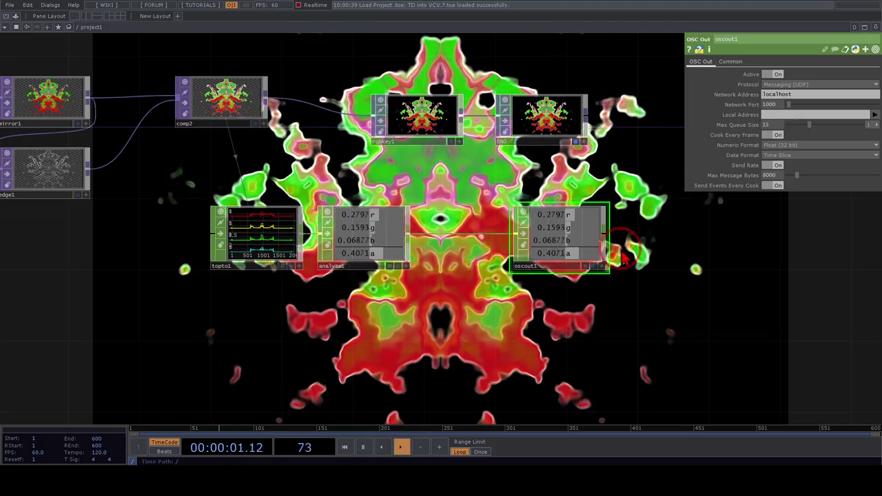
# - Switch to TouchDesigner and set the Network Port of oscout1 to 7001
pyautogui.moveTo(616, 185)
pyautogui.mouseDown()
pyautogui.moveTo(483, 293)
pyautogui.moveTo(639, 215)
pyautogui.mouseUp()
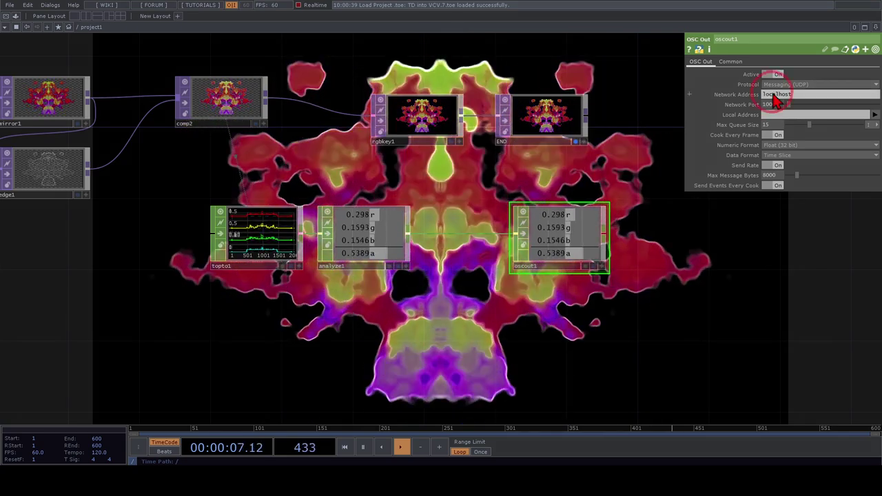
pyautogui.moveTo(777, 103); pyautogui.dragTo(765, 122)
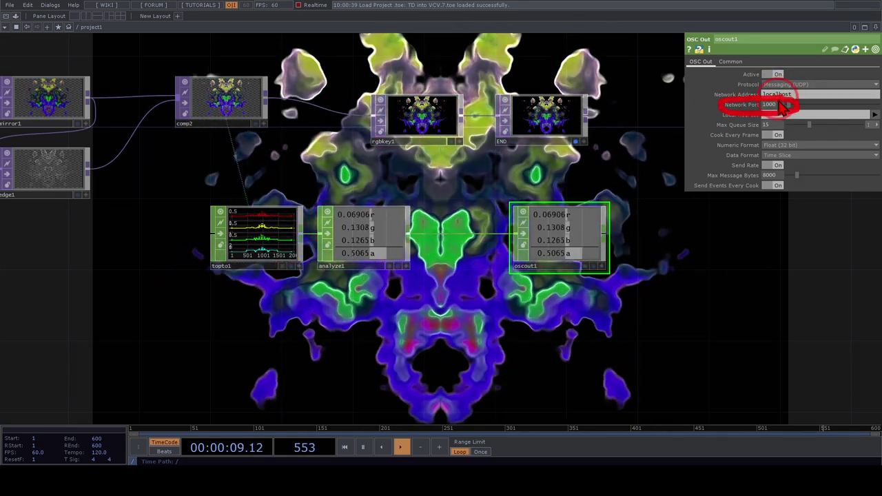
pyautogui.click(776, 105)
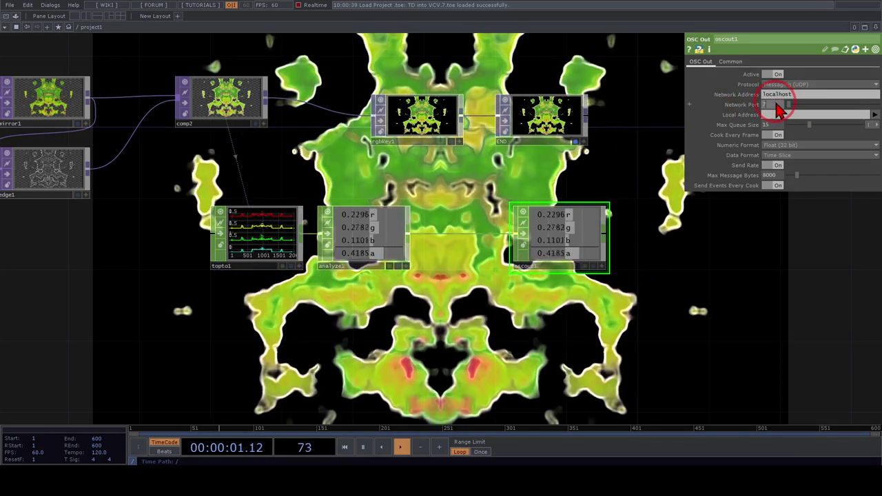
pyautogui.write('7001')
pyautogui.press('Return')
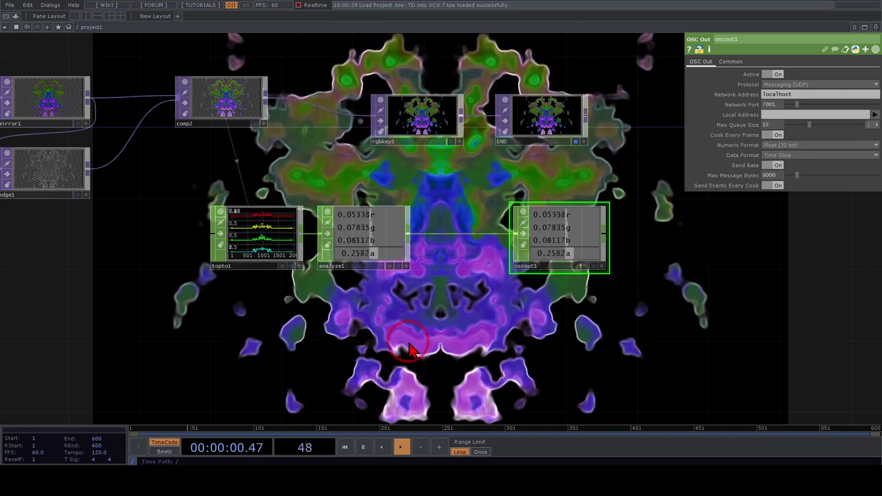
# - Make room before oscout1 and insert a Rename CHOP between analyze1 and oscout1
pyautogui.moveTo(527, 238); pyautogui.dragTo(633, 238)
pyautogui.doubleClick(405, 232)
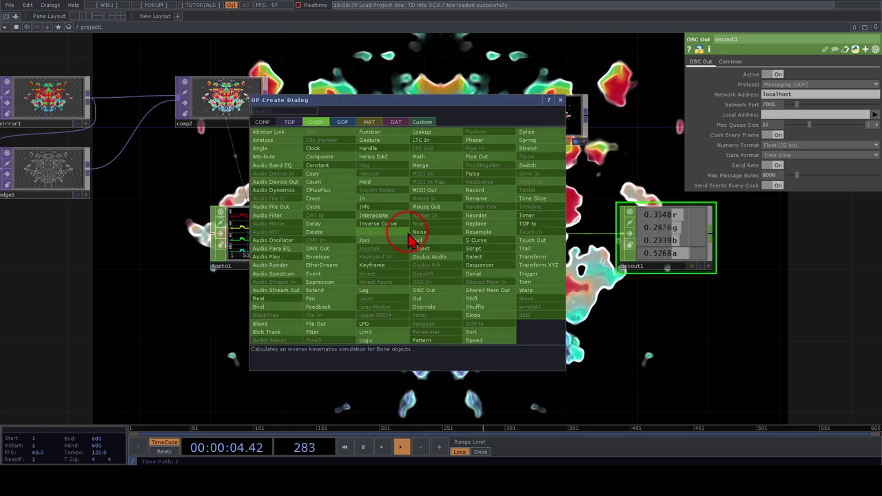
pyautogui.write('ren')
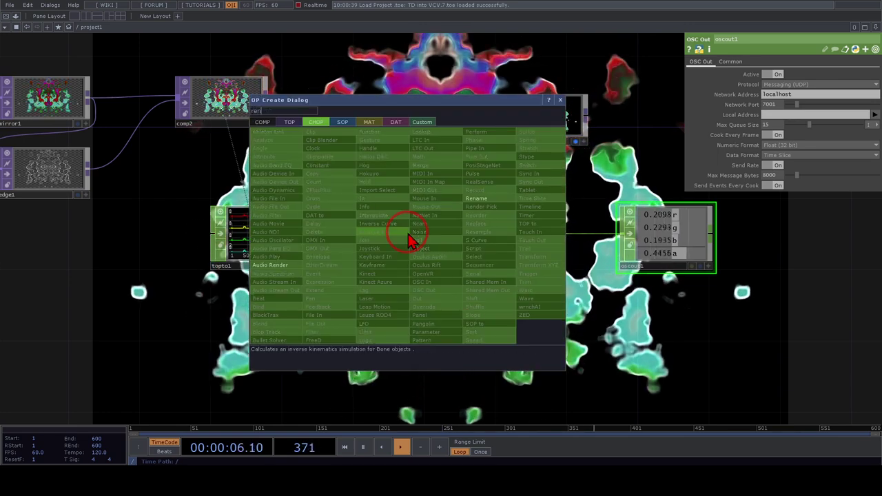
pyautogui.click(487, 199)
pyautogui.click(480, 242)
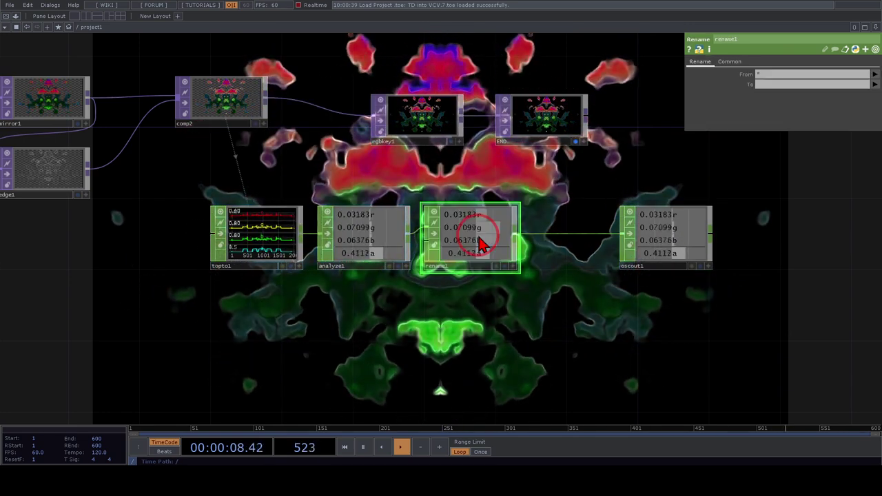
# - Set the Rename operator's From channels to r g b
pyautogui.click(758, 77)
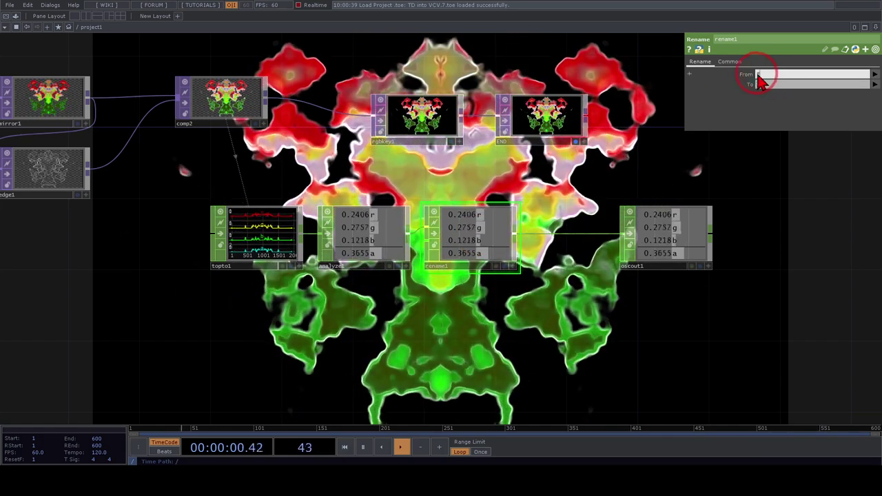
pyautogui.press('BackSpace')
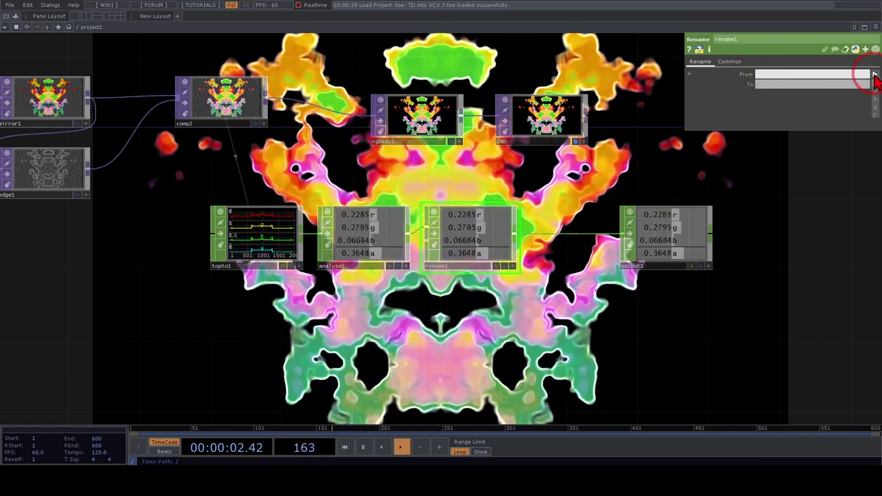
pyautogui.write('r')
pyautogui.click(872, 75)
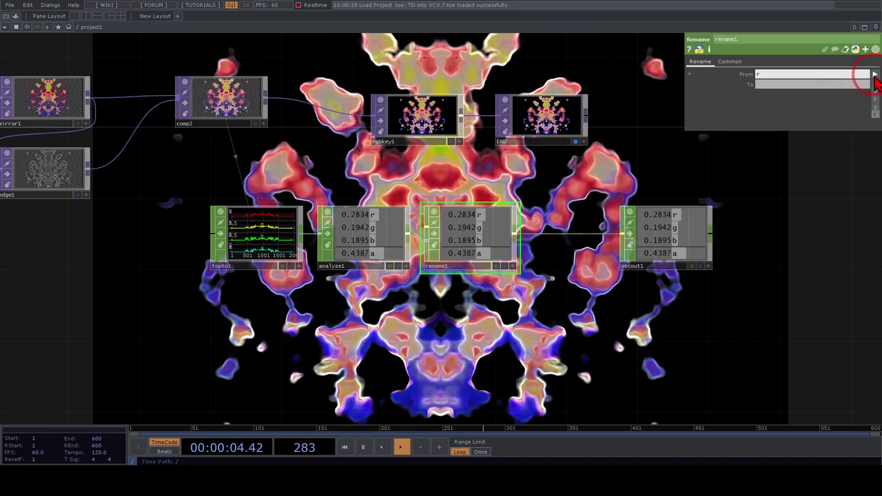
pyautogui.click(869, 108)
pyautogui.click(873, 73)
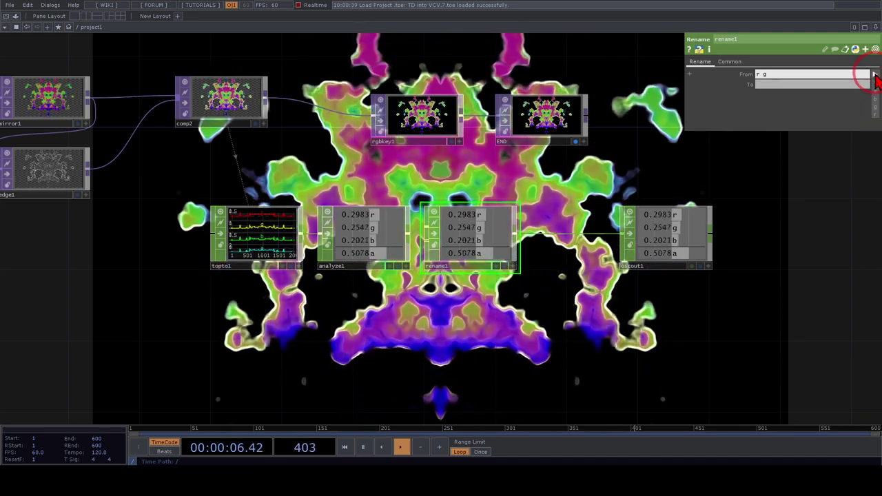
pyautogui.click(874, 103)
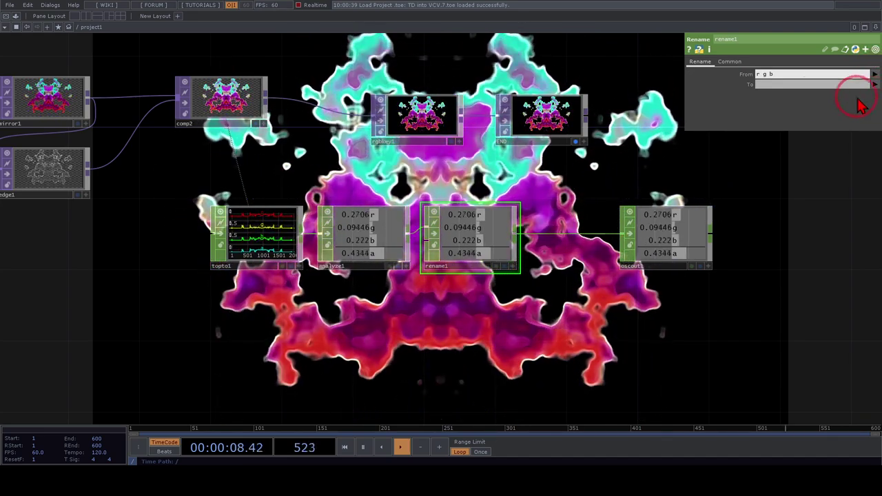
# - Set the Rename operator's To names to ch/1 ch/2 ch/3
pyautogui.click(766, 85)
pyautogui.write('ch')
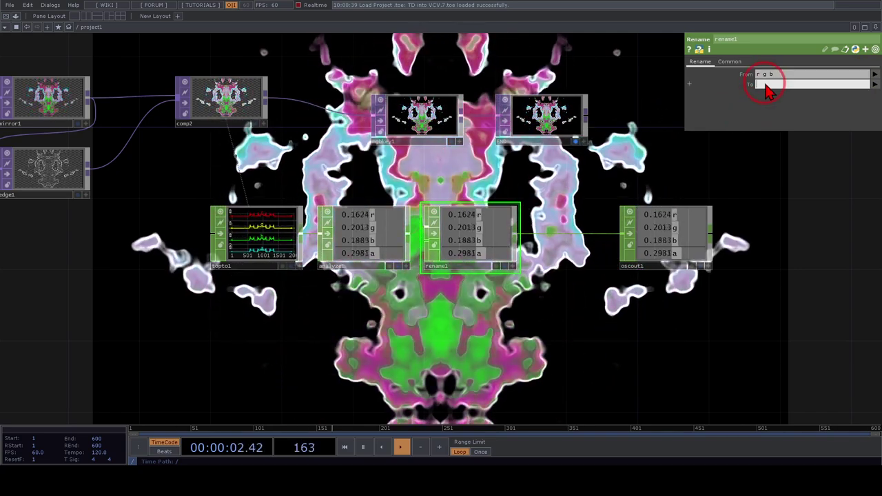
pyautogui.write('1 ch2')
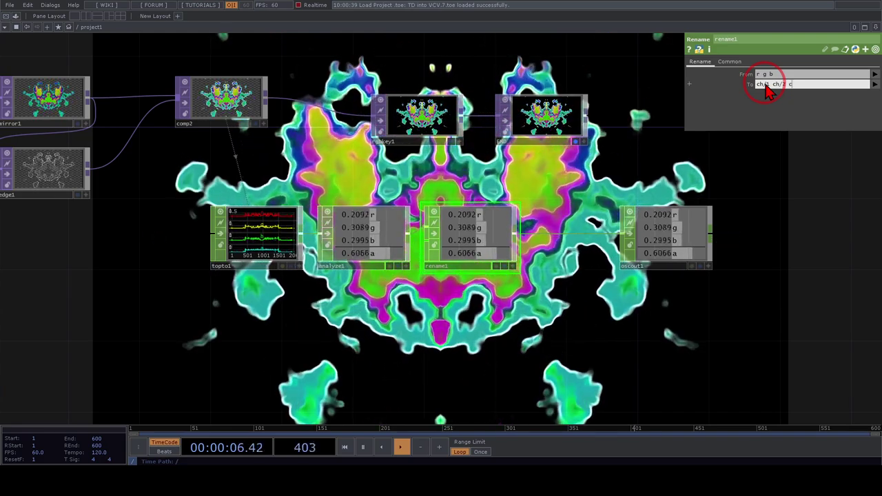
pyautogui.write(' ch3')
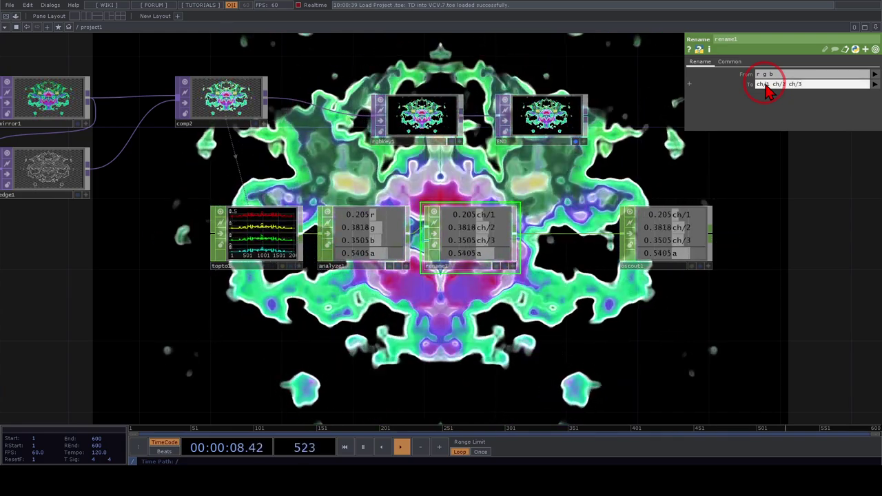
pyautogui.press('Return')
# - Switch to VCV Rack and examine the value outputs for the first three channels of cvOSCcv
pyautogui.moveTo(725, 201)
pyautogui.mouseDown()
pyautogui.moveTo(620, 217)
pyautogui.moveTo(738, 220)
pyautogui.moveTo(716, 194)
pyautogui.mouseUp()
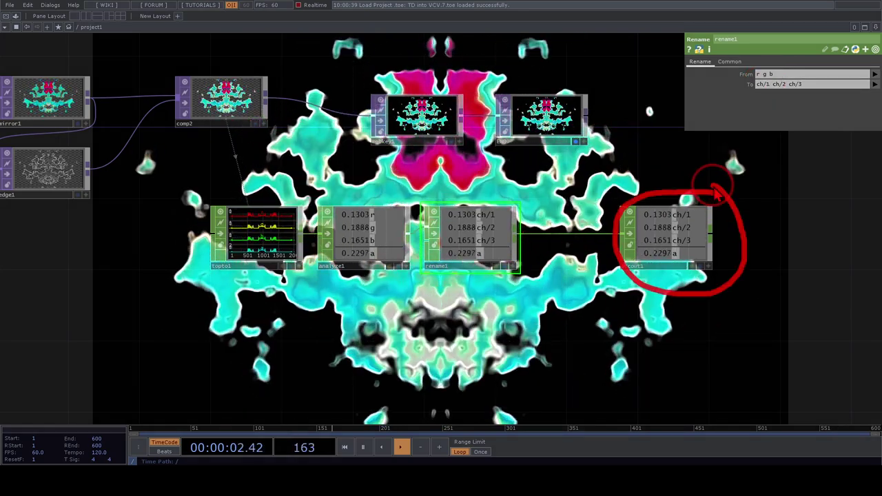
pyautogui.click(529, 472)
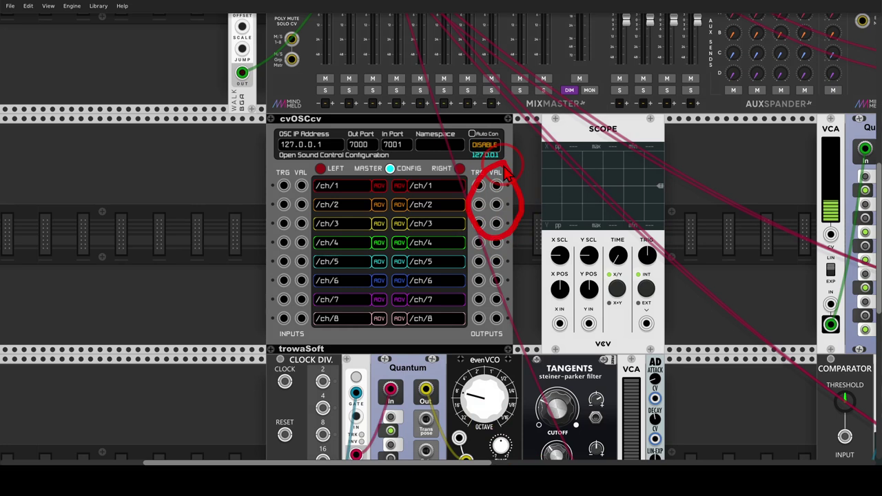
pyautogui.moveTo(496, 187)
pyautogui.mouseDown()
pyautogui.moveTo(557, 293)
pyautogui.moveTo(559, 323)
pyautogui.moveTo(496, 223)
pyautogui.moveTo(499, 213)
pyautogui.mouseUp()
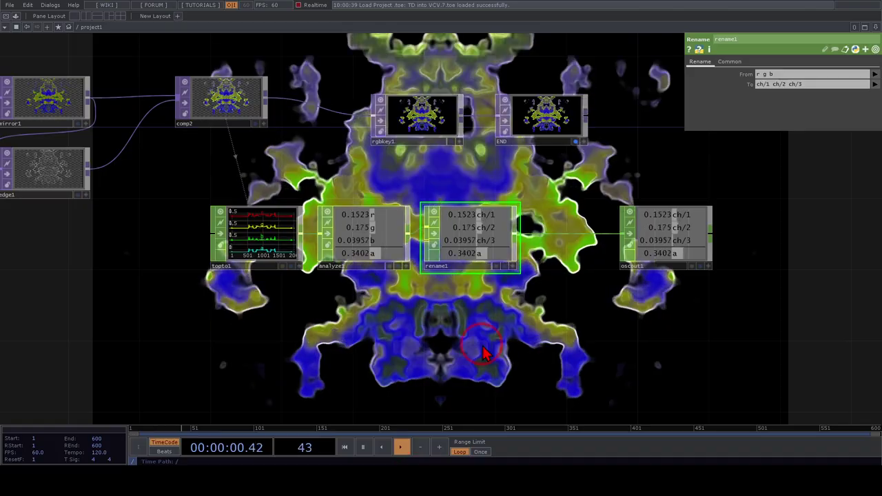
# - Make room before oscout1 and insert a Math CHOP between rename1 and oscout1
pyautogui.moveTo(497, 336); pyautogui.dragTo(351, 332)
pyautogui.moveTo(512, 233); pyautogui.dragTo(635, 233)
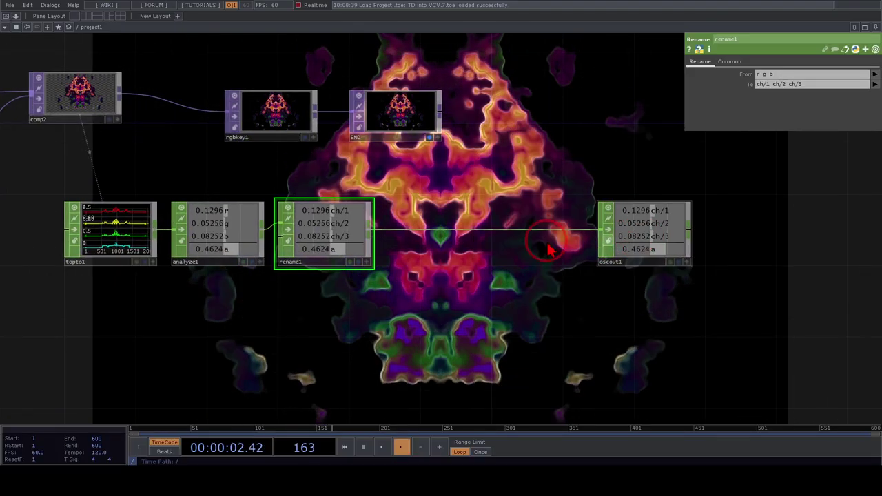
pyautogui.press('Tab')
pyautogui.write('math')
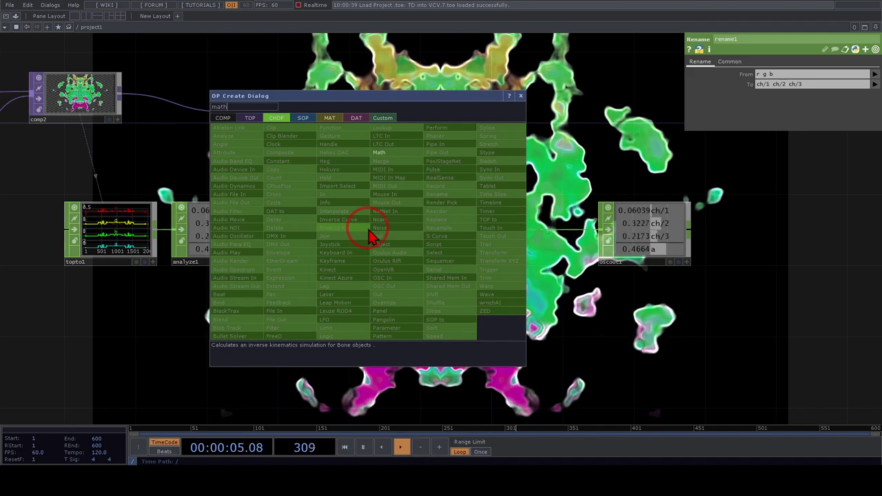
pyautogui.click(381, 153)
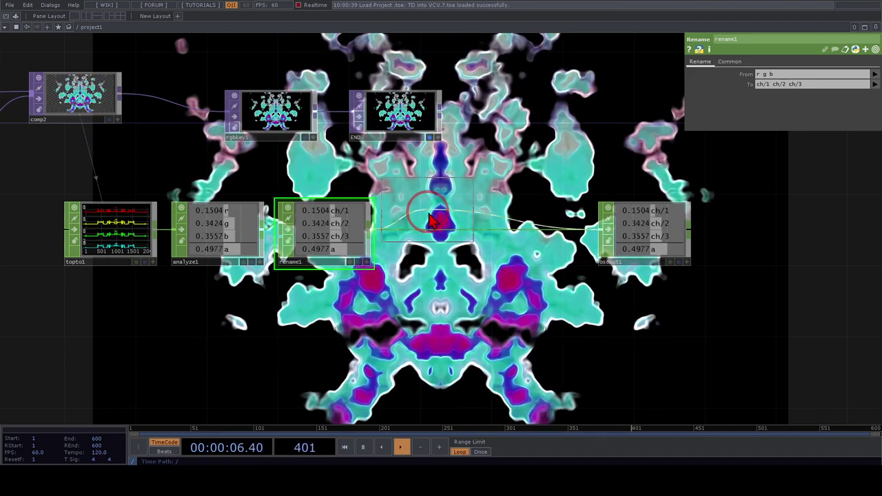
pyautogui.click(441, 237)
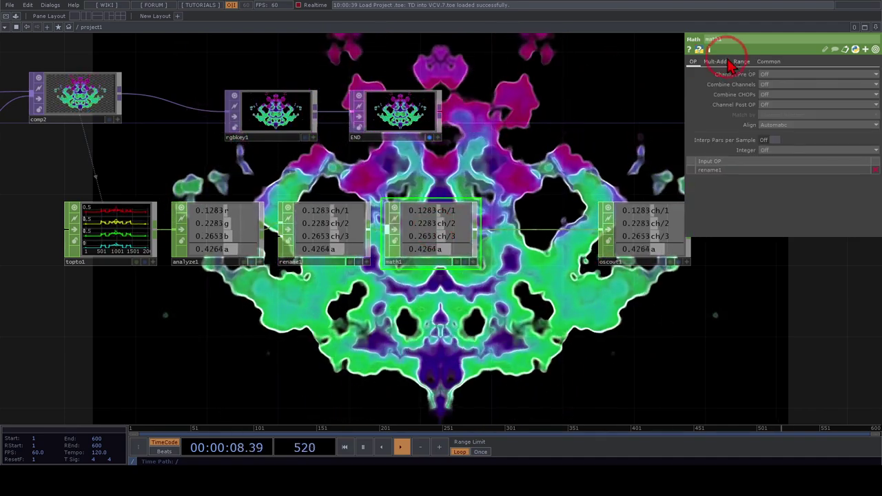
# - Set the upper limit of the Math operator's To Range to 10
pyautogui.click(741, 62)
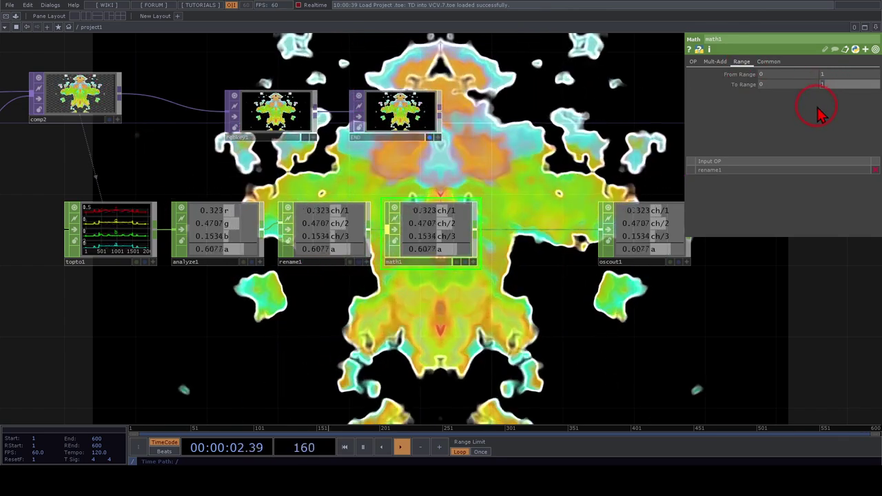
pyautogui.write('0')
pyautogui.press('Return')
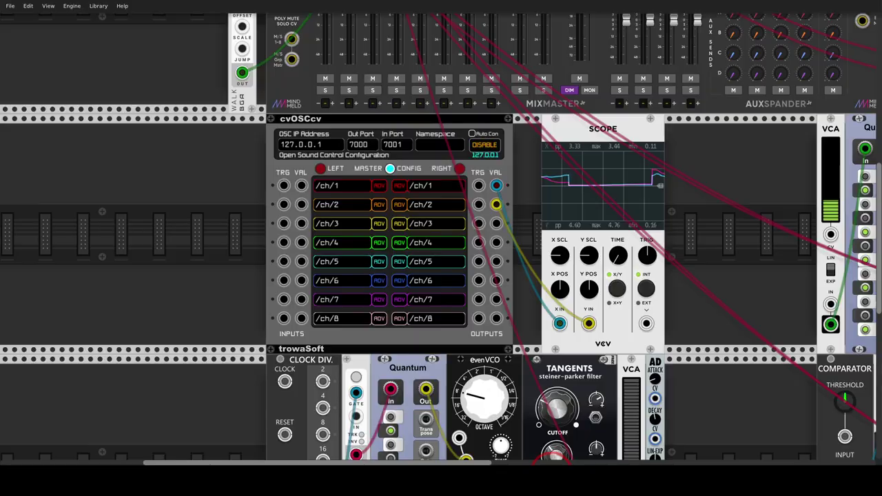
# - Switch to VCV Rack and patch the ch/1 value output of cvOSCcv into the input of the VCA beside Quantum and FM-OP
pyautogui.moveTo(655, 144)
pyautogui.mouseDown()
pyautogui.moveTo(539, 156)
pyautogui.moveTo(685, 176)
pyautogui.moveTo(660, 140)
pyautogui.mouseUp()
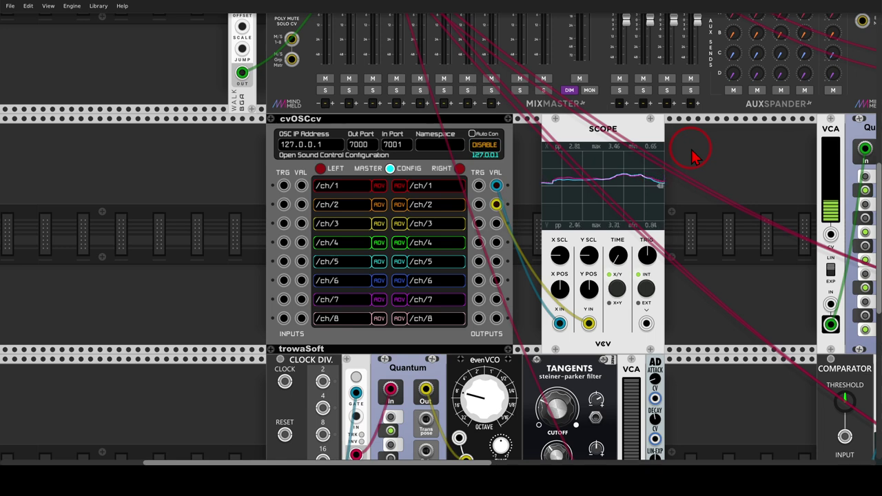
pyautogui.moveTo(724, 196); pyautogui.dragTo(544, 189, button='middle')
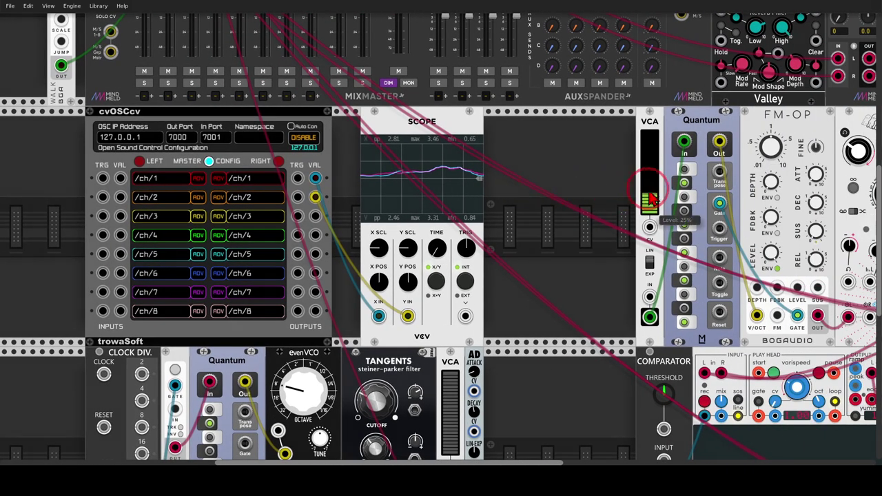
pyautogui.moveTo(658, 179)
pyautogui.mouseDown()
pyautogui.moveTo(646, 230)
pyautogui.moveTo(678, 202)
pyautogui.moveTo(656, 179)
pyautogui.mouseUp()
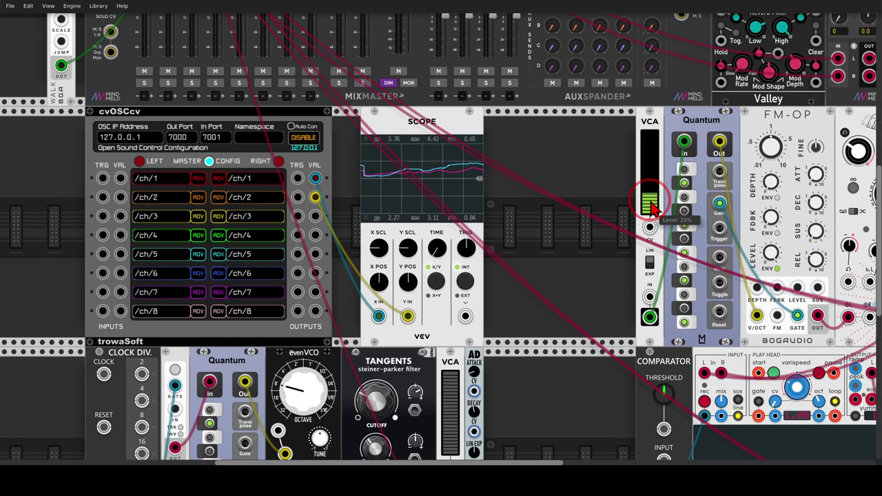
pyautogui.moveTo(558, 201); pyautogui.dragTo(316, 218, button='middle')
pyautogui.moveTo(485, 130)
pyautogui.mouseDown()
pyautogui.moveTo(446, 124)
pyautogui.moveTo(489, 148)
pyautogui.moveTo(527, 228)
pyautogui.moveTo(620, 224)
pyautogui.moveTo(591, 257)
pyautogui.mouseUp()
pyautogui.press('Escape')
pyautogui.moveTo(341, 224); pyautogui.dragTo(414, 189, button='middle')
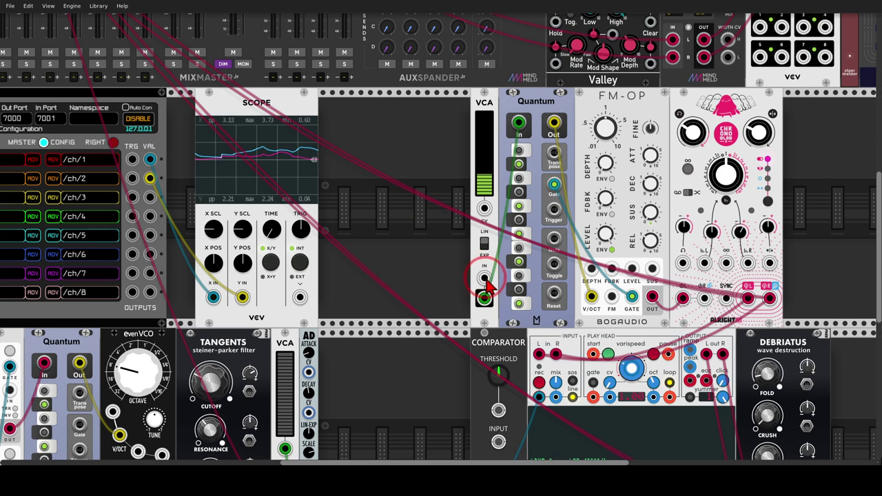
pyautogui.moveTo(485, 279); pyautogui.dragTo(150, 159)
pyautogui.click(303, 194)
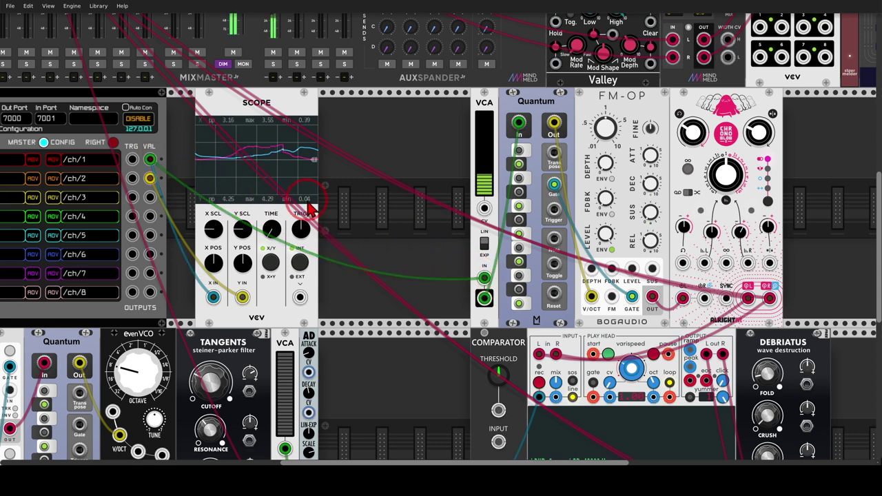
# - Adjust FM-OP's feedback to about 30% and patch the ch/2 value output of cvOSCcv into its FDBK input
pyautogui.moveTo(372, 199); pyautogui.dragTo(454, 199, button='middle')
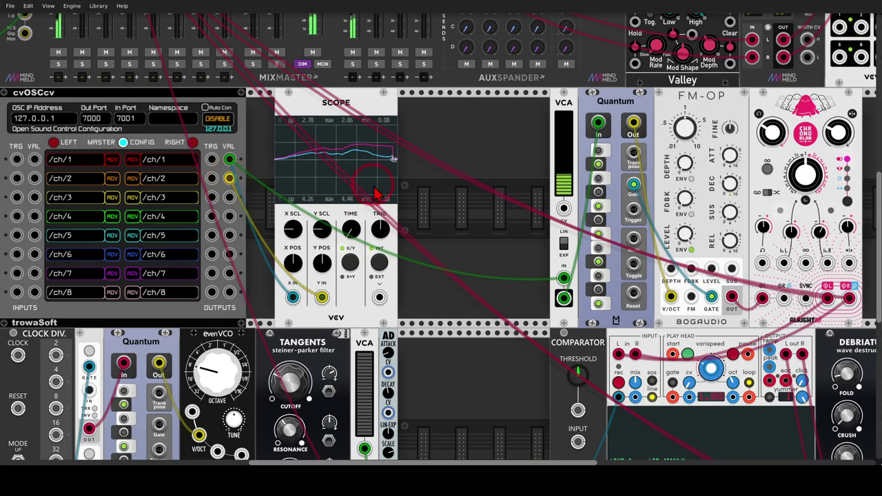
pyautogui.moveTo(694, 210)
pyautogui.moveTo(689, 209); pyautogui.dragTo(689, 204)
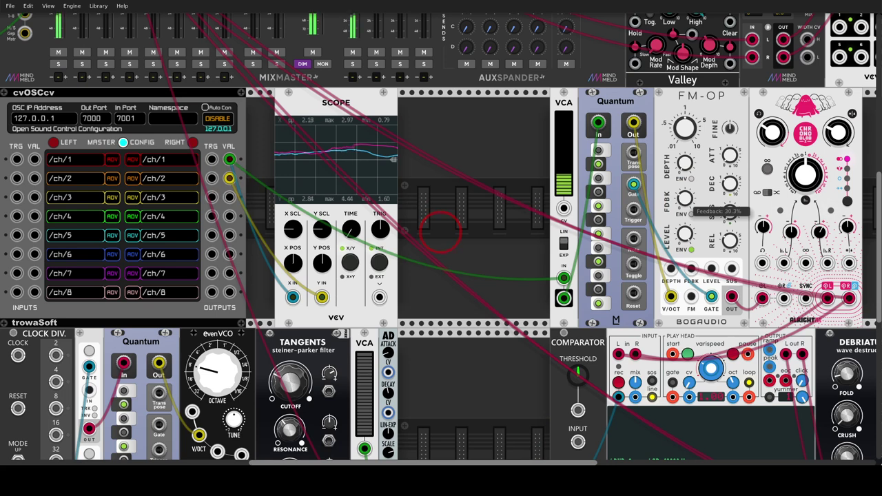
pyautogui.moveTo(691, 268); pyautogui.dragTo(229, 179)
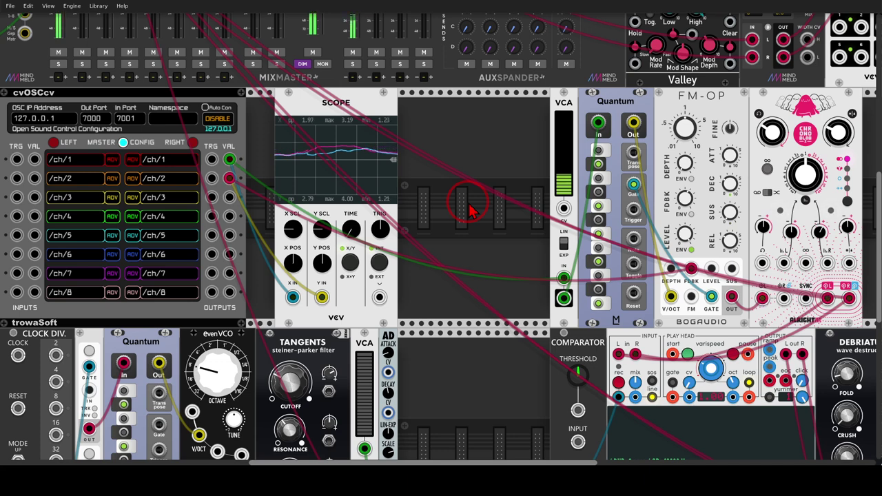
# - Set the Comparator's threshold to 2 V
pyautogui.moveTo(527, 271); pyautogui.dragTo(317, 113, button='middle')
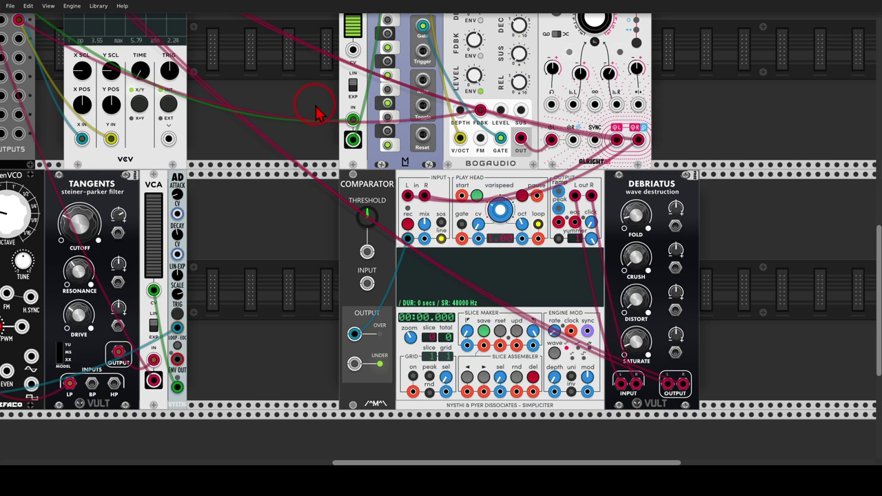
pyautogui.moveTo(418, 183)
pyautogui.mouseDown()
pyautogui.moveTo(427, 214)
pyautogui.moveTo(432, 187)
pyautogui.moveTo(593, 157)
pyautogui.moveTo(610, 144)
pyautogui.moveTo(665, 142)
pyautogui.moveTo(658, 130)
pyautogui.mouseUp()
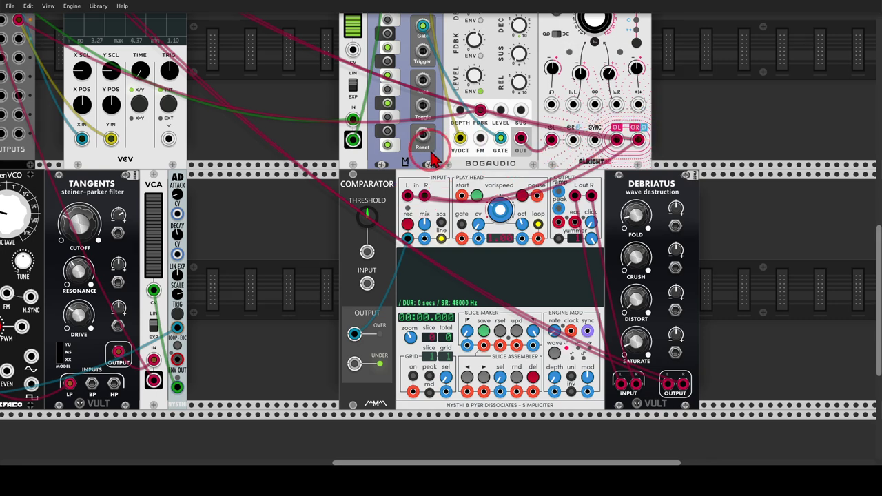
pyautogui.moveTo(403, 164)
pyautogui.mouseDown()
pyautogui.moveTo(327, 182)
pyautogui.moveTo(417, 189)
pyautogui.mouseUp()
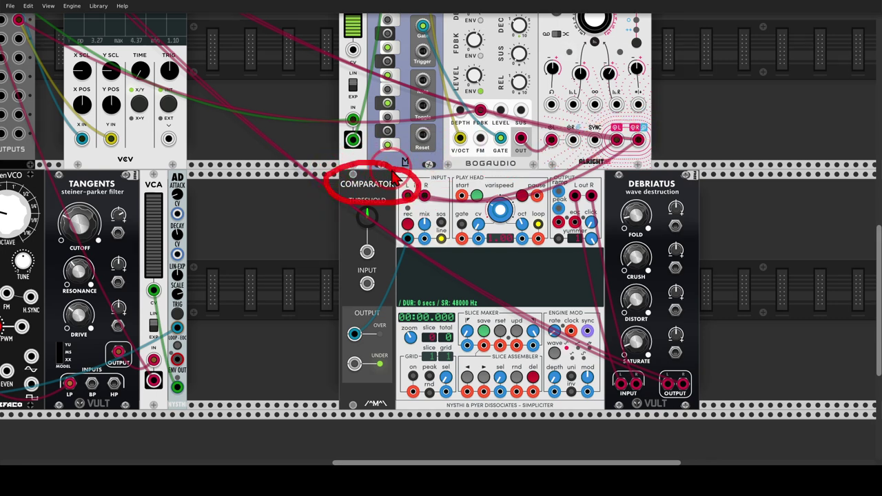
pyautogui.moveTo(365, 204); pyautogui.dragTo(368, 219)
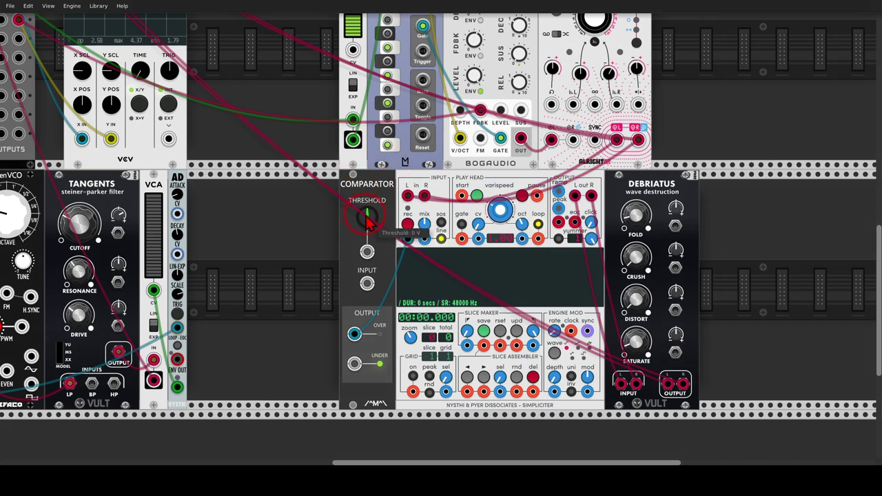
pyautogui.rightClick(368, 220)
pyautogui.write('2')
pyautogui.press('Return')
# - Patch the ch/2 value output of cvOSCcv into the Comparator's input
pyautogui.moveTo(293, 163); pyautogui.dragTo(443, 206, button='middle')
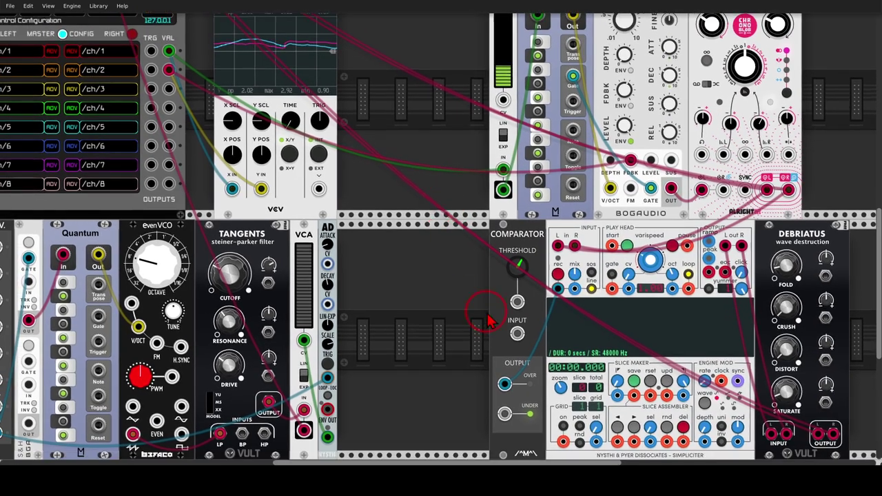
pyautogui.moveTo(517, 335); pyautogui.dragTo(169, 69)
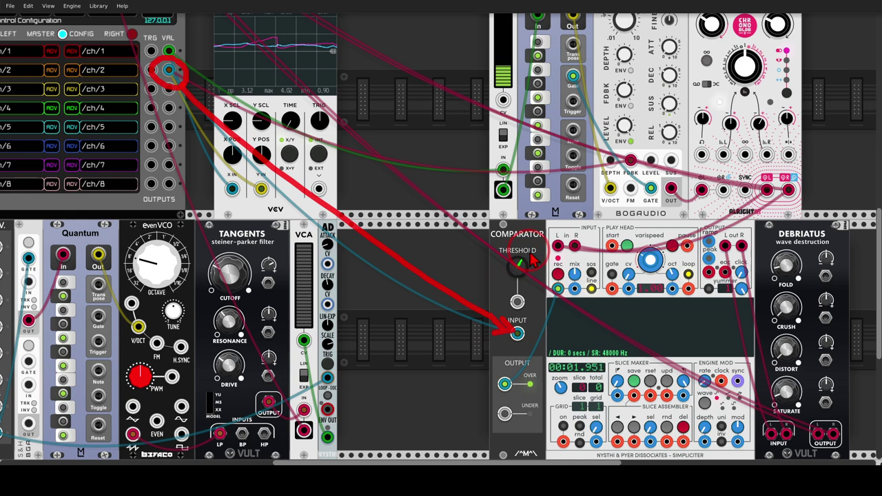
pyautogui.moveTo(506, 252)
pyautogui.mouseDown()
pyautogui.moveTo(527, 296)
pyautogui.moveTo(523, 253)
pyautogui.moveTo(563, 268)
pyautogui.mouseUp()
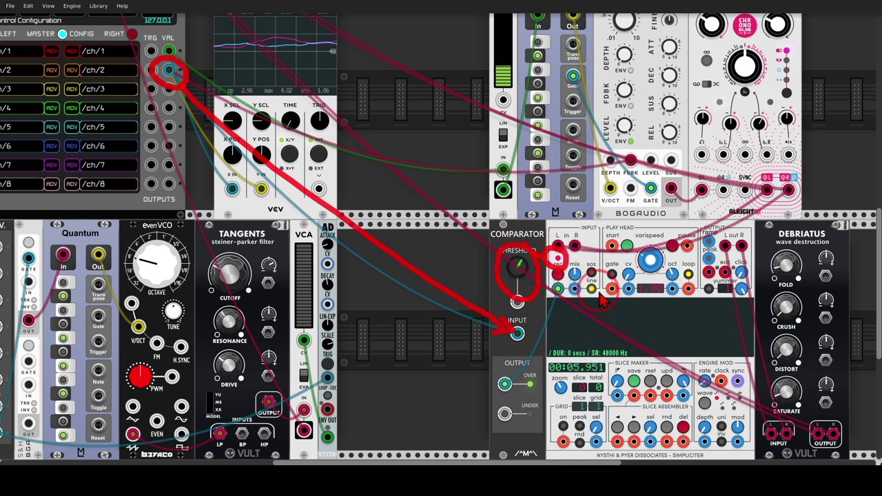
pyautogui.hotkey('shift', 'F9')
# - Disconnect both cables from the Scope and patch the ch/3 trigger output of cvOSCcv into its X input
pyautogui.moveTo(473, 269); pyautogui.dragTo(321, 216, button='middle')
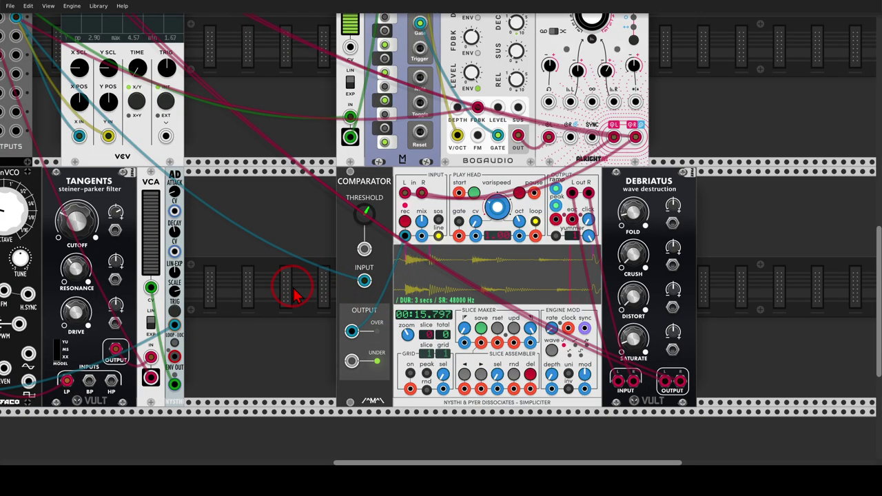
pyautogui.moveTo(288, 295); pyautogui.dragTo(390, 301, button='middle')
pyautogui.keyDown('ctrl'); pyautogui.scroll(-3, 390, 301); pyautogui.keyUp('ctrl')
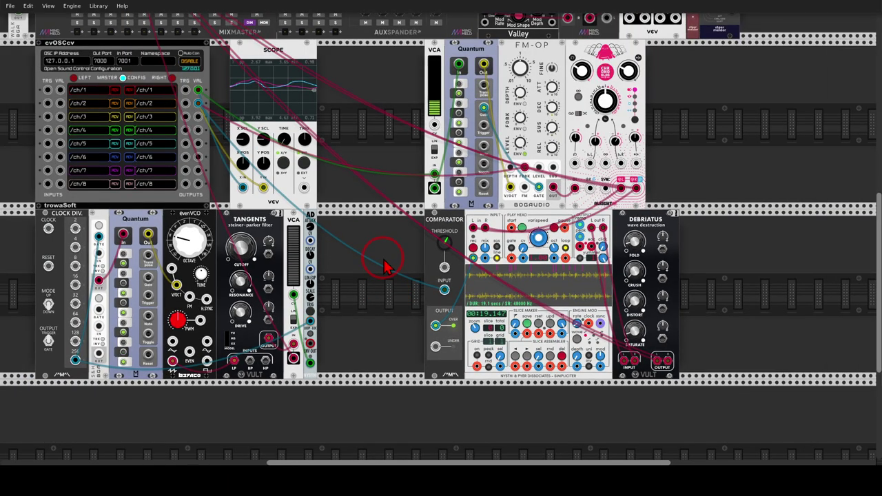
pyautogui.moveTo(379, 254); pyautogui.dragTo(525, 300, button='middle')
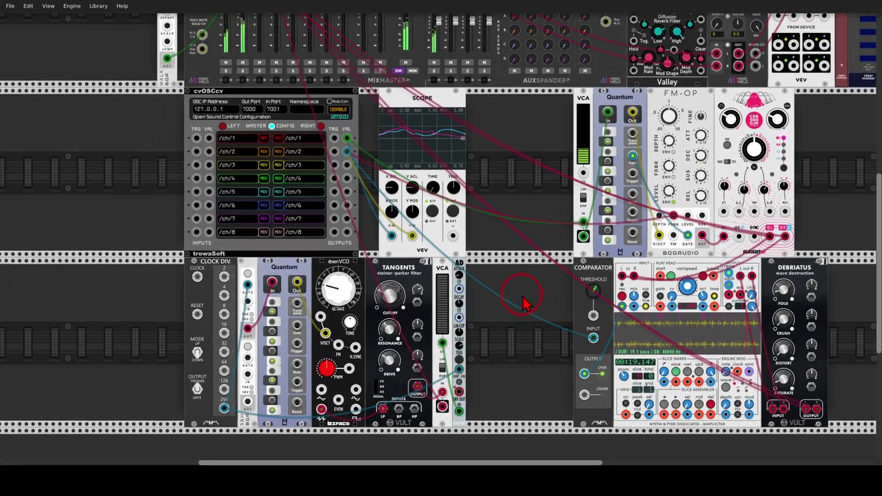
pyautogui.scroll(1, 346, 162)
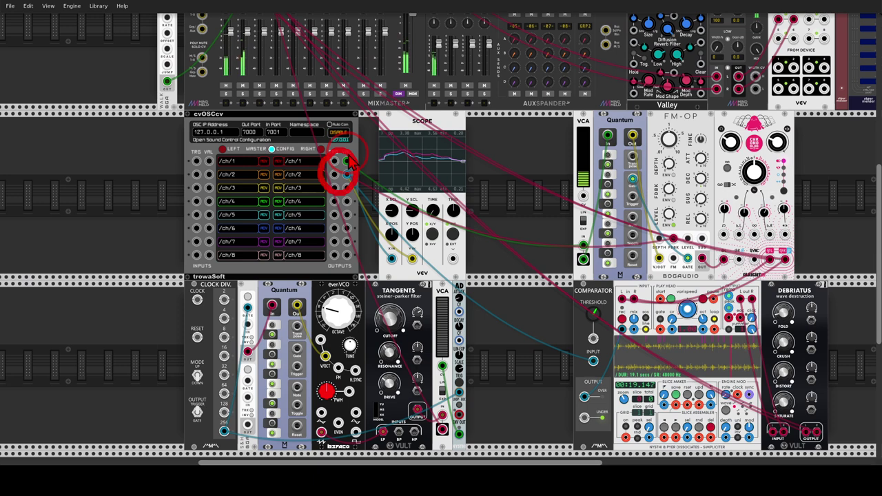
pyautogui.rightClick(392, 258)
pyautogui.rightClick(412, 259)
pyautogui.moveTo(391, 259); pyautogui.dragTo(334, 187)
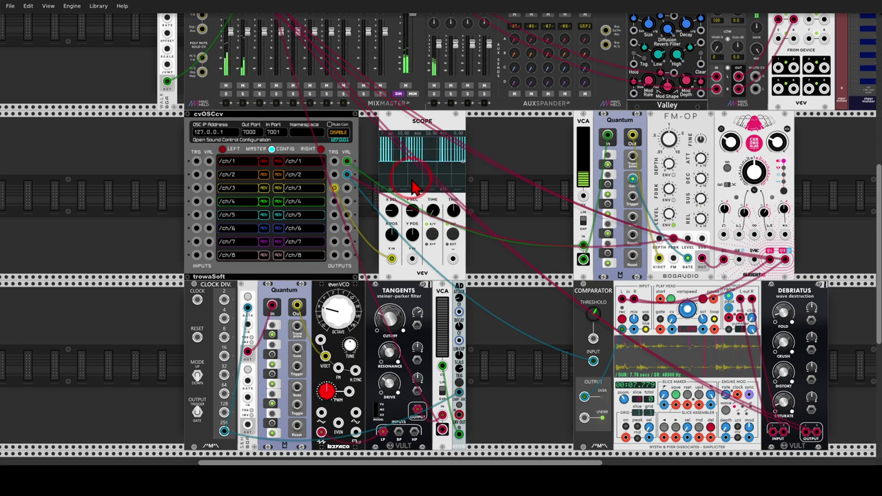
# - Patch the ch/3 trigger output of cvOSCcv into the clock input of the Clock Div. module
pyautogui.moveTo(365, 240); pyautogui.dragTo(412, 192, button='middle')
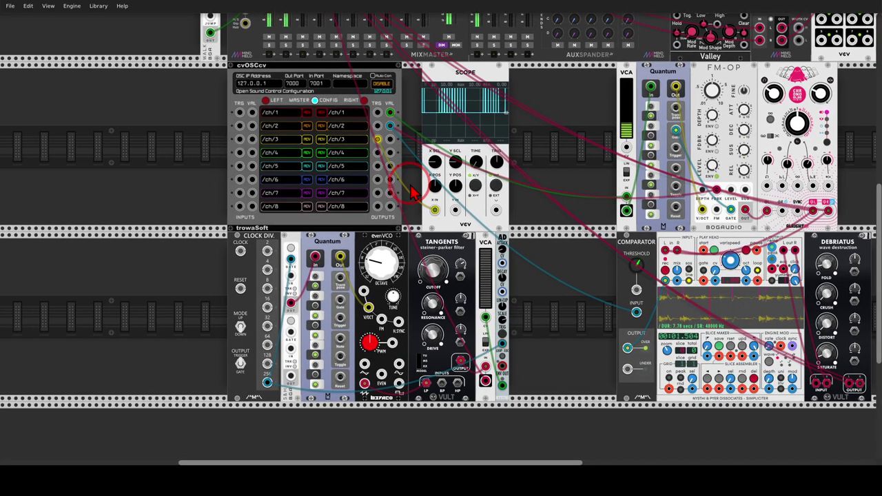
pyautogui.moveTo(272, 227)
pyautogui.mouseDown()
pyautogui.moveTo(248, 257)
pyautogui.moveTo(273, 236)
pyautogui.moveTo(242, 250)
pyautogui.moveTo(378, 141)
pyautogui.mouseUp()
pyautogui.scroll(-2, 279, 276)
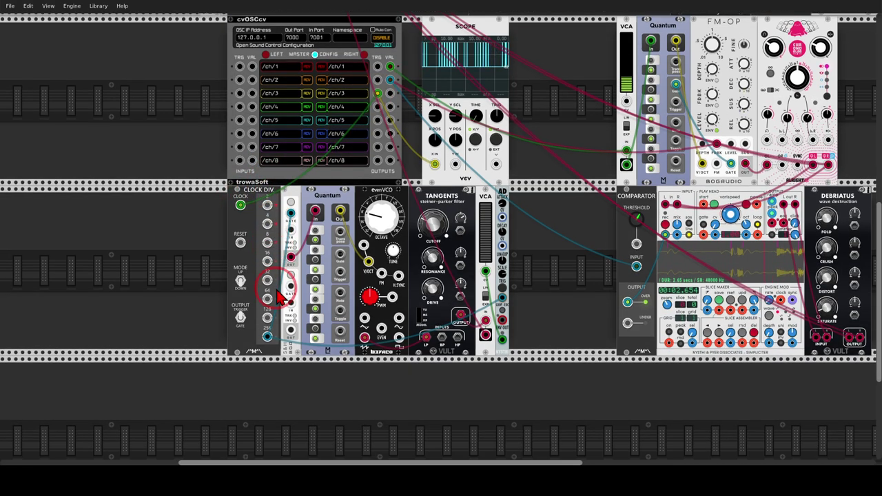
pyautogui.keyDown('ctrl'); pyautogui.scroll(3, 285, 291); pyautogui.keyUp('ctrl')
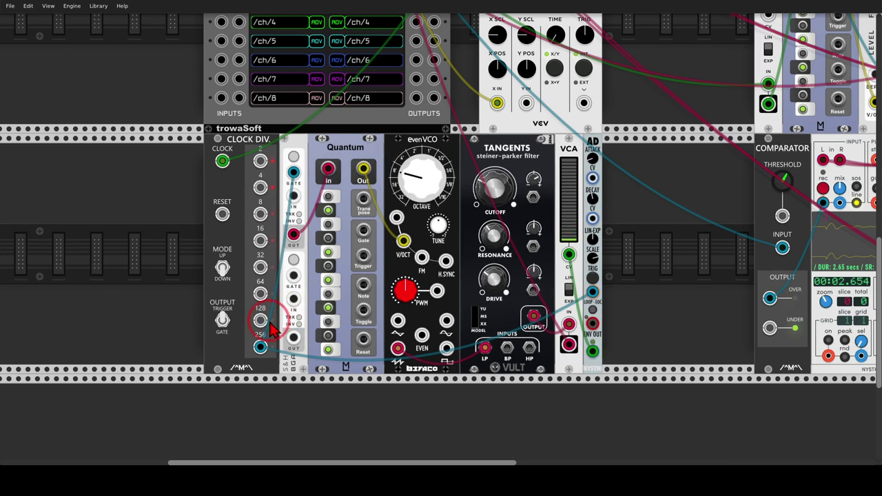
# - Examine how the clock divider's 256 output drives the sample-and-hold, Quantum, evenVCO, Tangents filter, AD envelope and VCA chain
pyautogui.moveTo(248, 359)
pyautogui.mouseDown()
pyautogui.moveTo(283, 333)
pyautogui.moveTo(271, 325)
pyautogui.mouseUp()
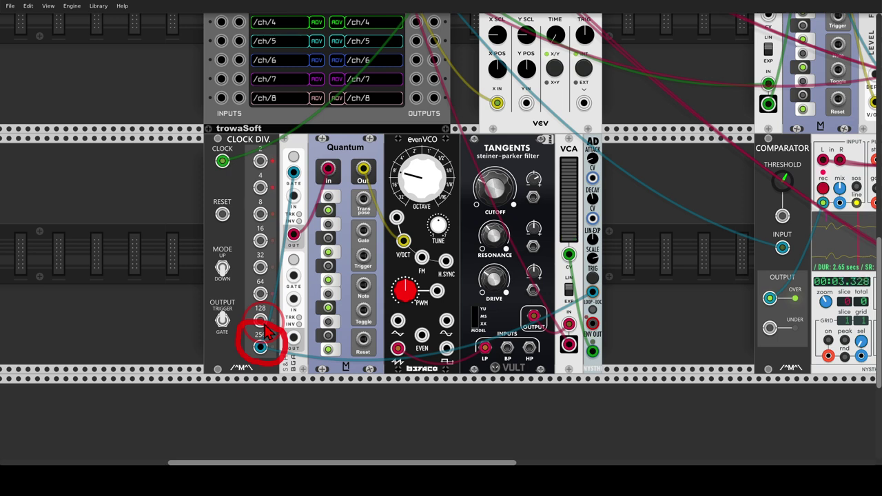
pyautogui.moveTo(269, 333)
pyautogui.mouseDown()
pyautogui.moveTo(286, 185)
pyautogui.moveTo(284, 207)
pyautogui.moveTo(298, 207)
pyautogui.moveTo(390, 159)
pyautogui.moveTo(295, 155)
pyautogui.moveTo(393, 200)
pyautogui.moveTo(379, 155)
pyautogui.mouseUp()
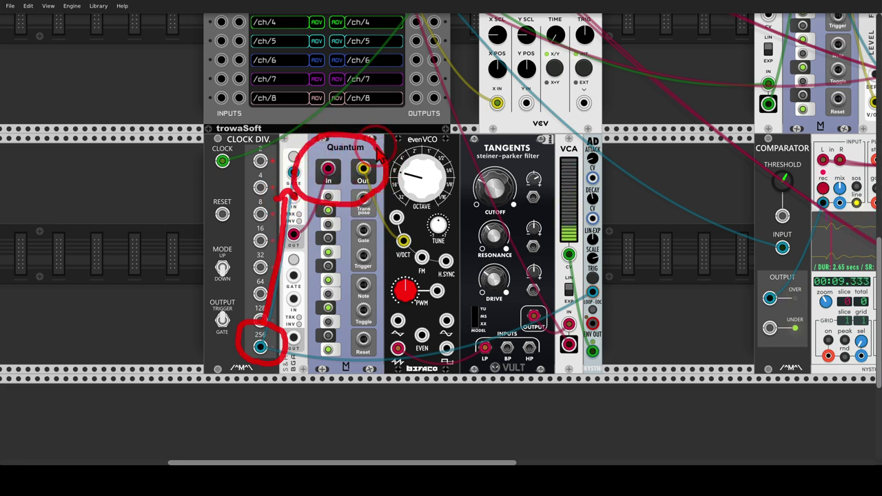
pyautogui.hotkey('shift', 'F9')
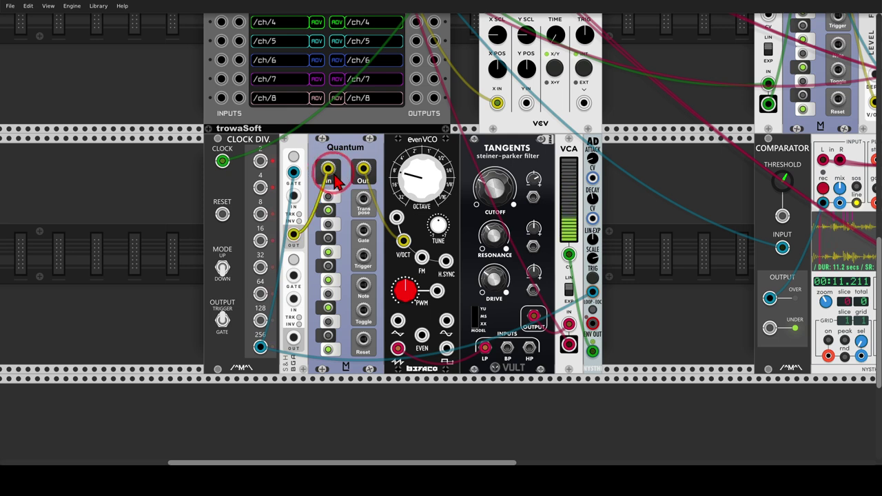
pyautogui.moveTo(342, 177); pyautogui.dragTo(357, 187)
pyautogui.moveTo(430, 132)
pyautogui.mouseDown()
pyautogui.moveTo(449, 154)
pyautogui.moveTo(401, 133)
pyautogui.moveTo(472, 155)
pyautogui.moveTo(461, 172)
pyautogui.mouseUp()
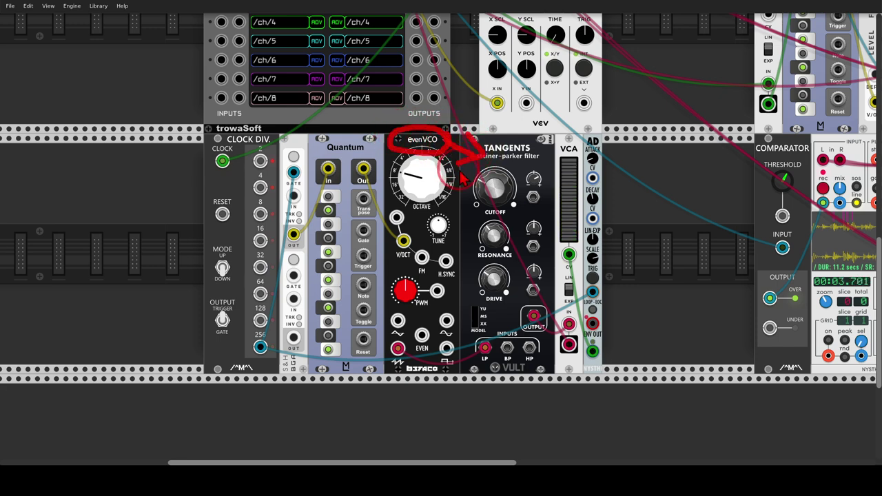
pyautogui.moveTo(270, 328)
pyautogui.mouseDown()
pyautogui.moveTo(260, 361)
pyautogui.moveTo(284, 332)
pyautogui.moveTo(572, 289)
pyautogui.moveTo(564, 310)
pyautogui.mouseUp()
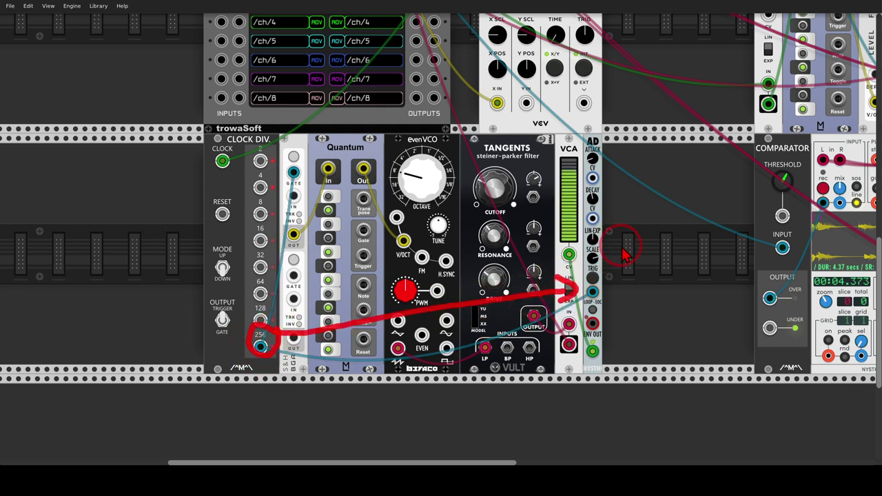
pyautogui.moveTo(634, 246)
pyautogui.mouseDown(button='middle')
pyautogui.moveTo(498, 245)
pyautogui.moveTo(463, 233)
pyautogui.mouseUp(button='middle')
pyautogui.keyDown('ctrl'); pyautogui.scroll(-2, 509, 232); pyautogui.keyUp('ctrl')
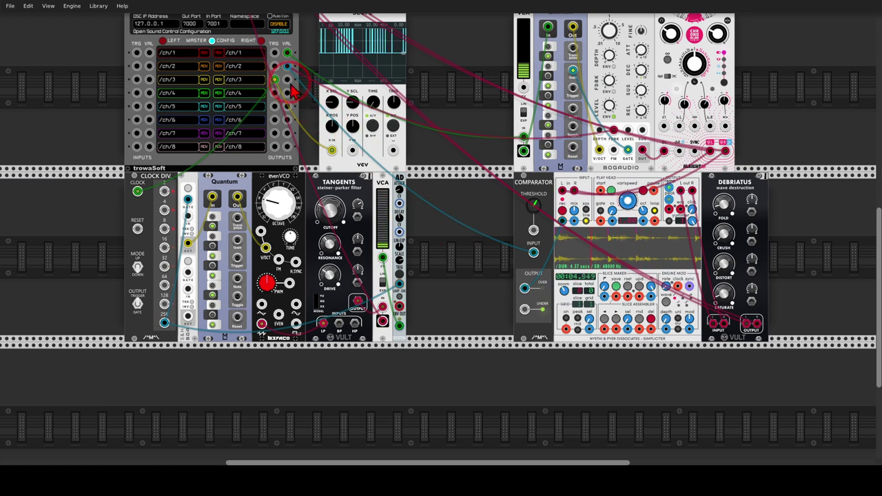
# - Patch the ch/3 value output of cvOSCcv into the Tangents filter's cutoff CV input and into the Scope's Y input
pyautogui.moveTo(288, 81); pyautogui.dragTo(358, 216)
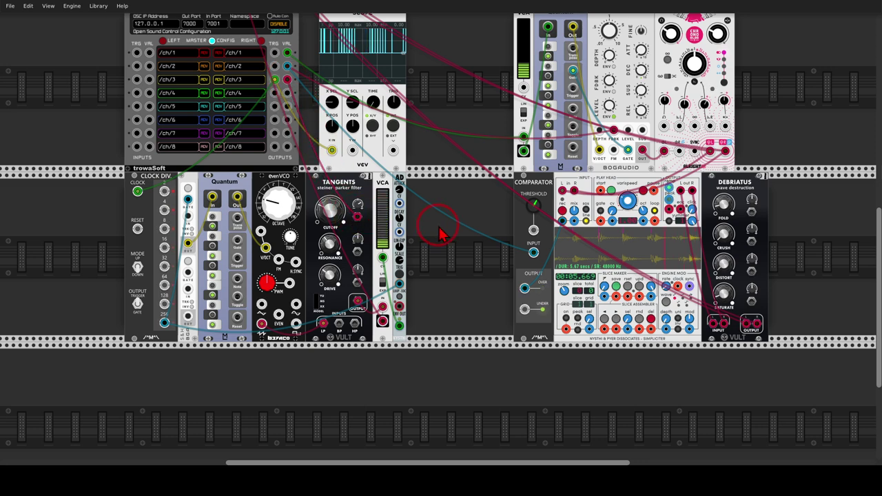
pyautogui.moveTo(448, 207); pyautogui.dragTo(440, 256, button='middle')
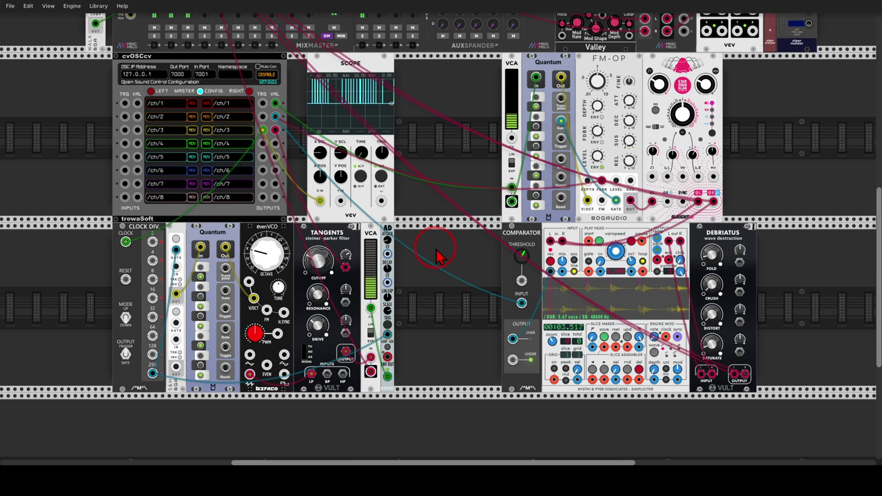
pyautogui.moveTo(340, 200); pyautogui.dragTo(275, 130)
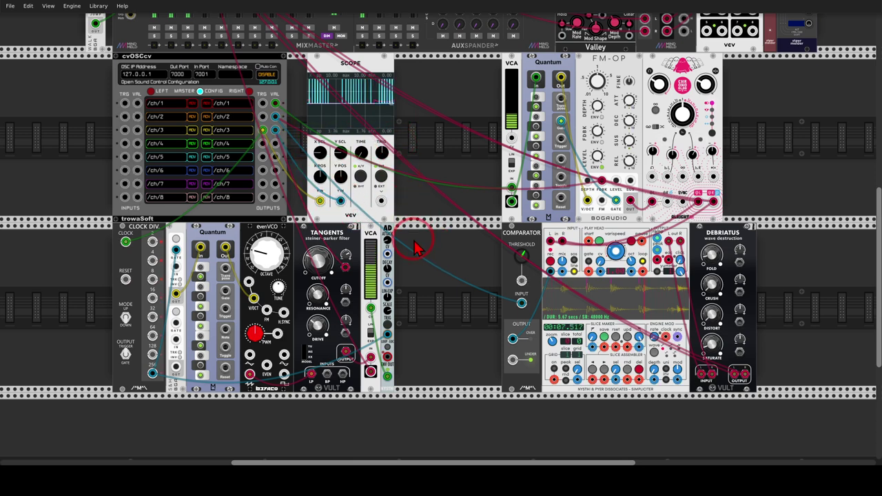
# - Switch to TouchDesigner, bring the whole project1 network into view and hide the parameter window
pyautogui.click(393, 475)
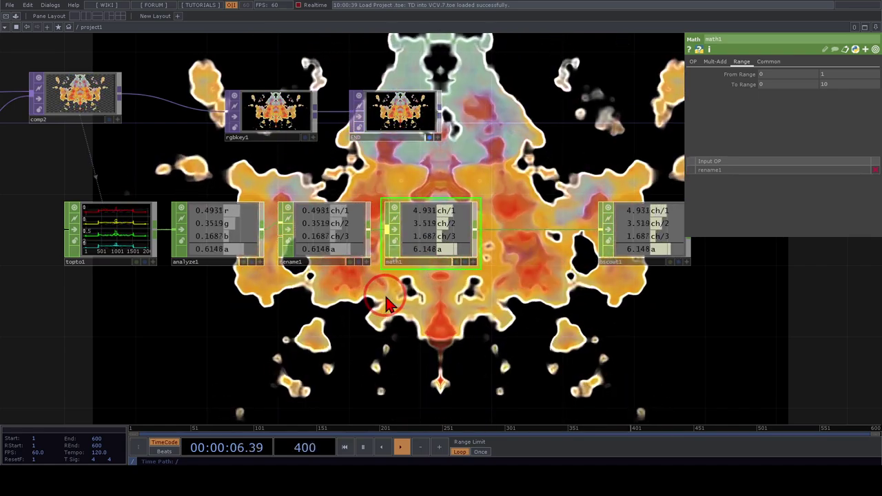
pyautogui.scroll(-8, 387, 302)
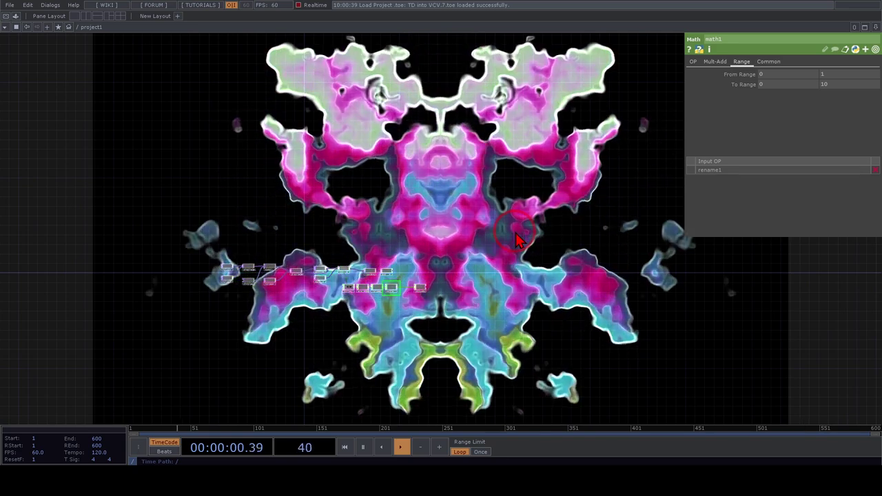
pyautogui.press('p')
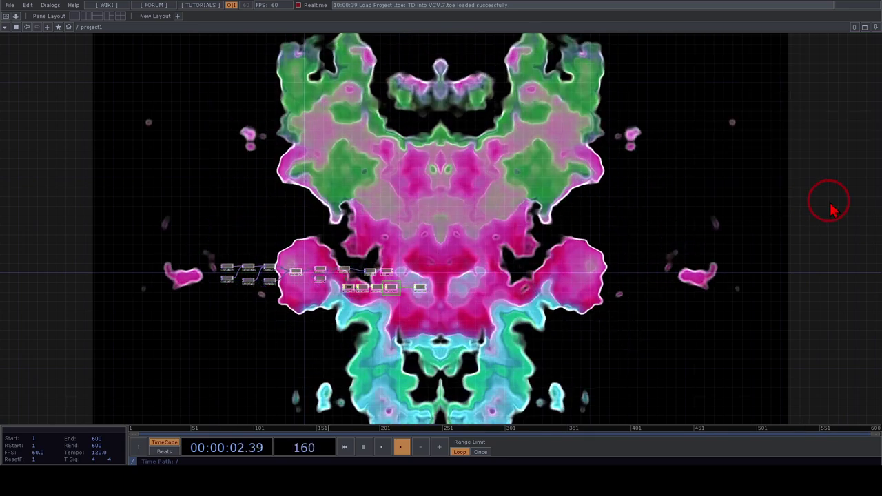